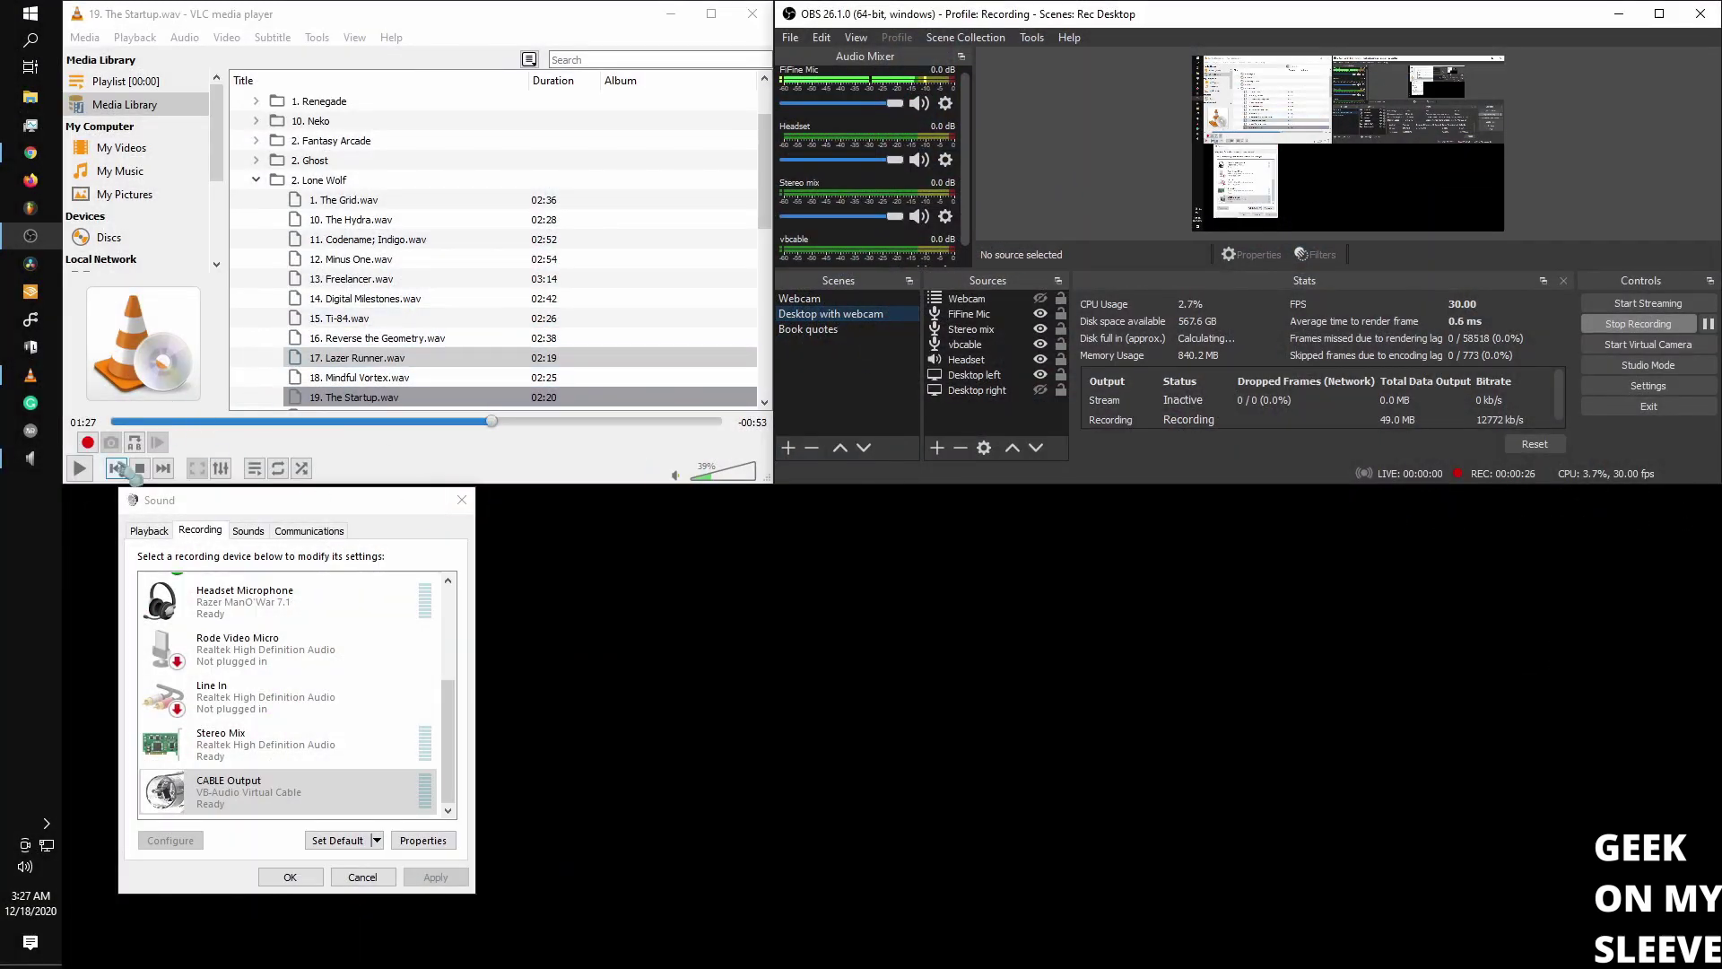
# - Resume playback, check the output device, and open the classic Sound Control Panel
pyautogui.click(80, 468)
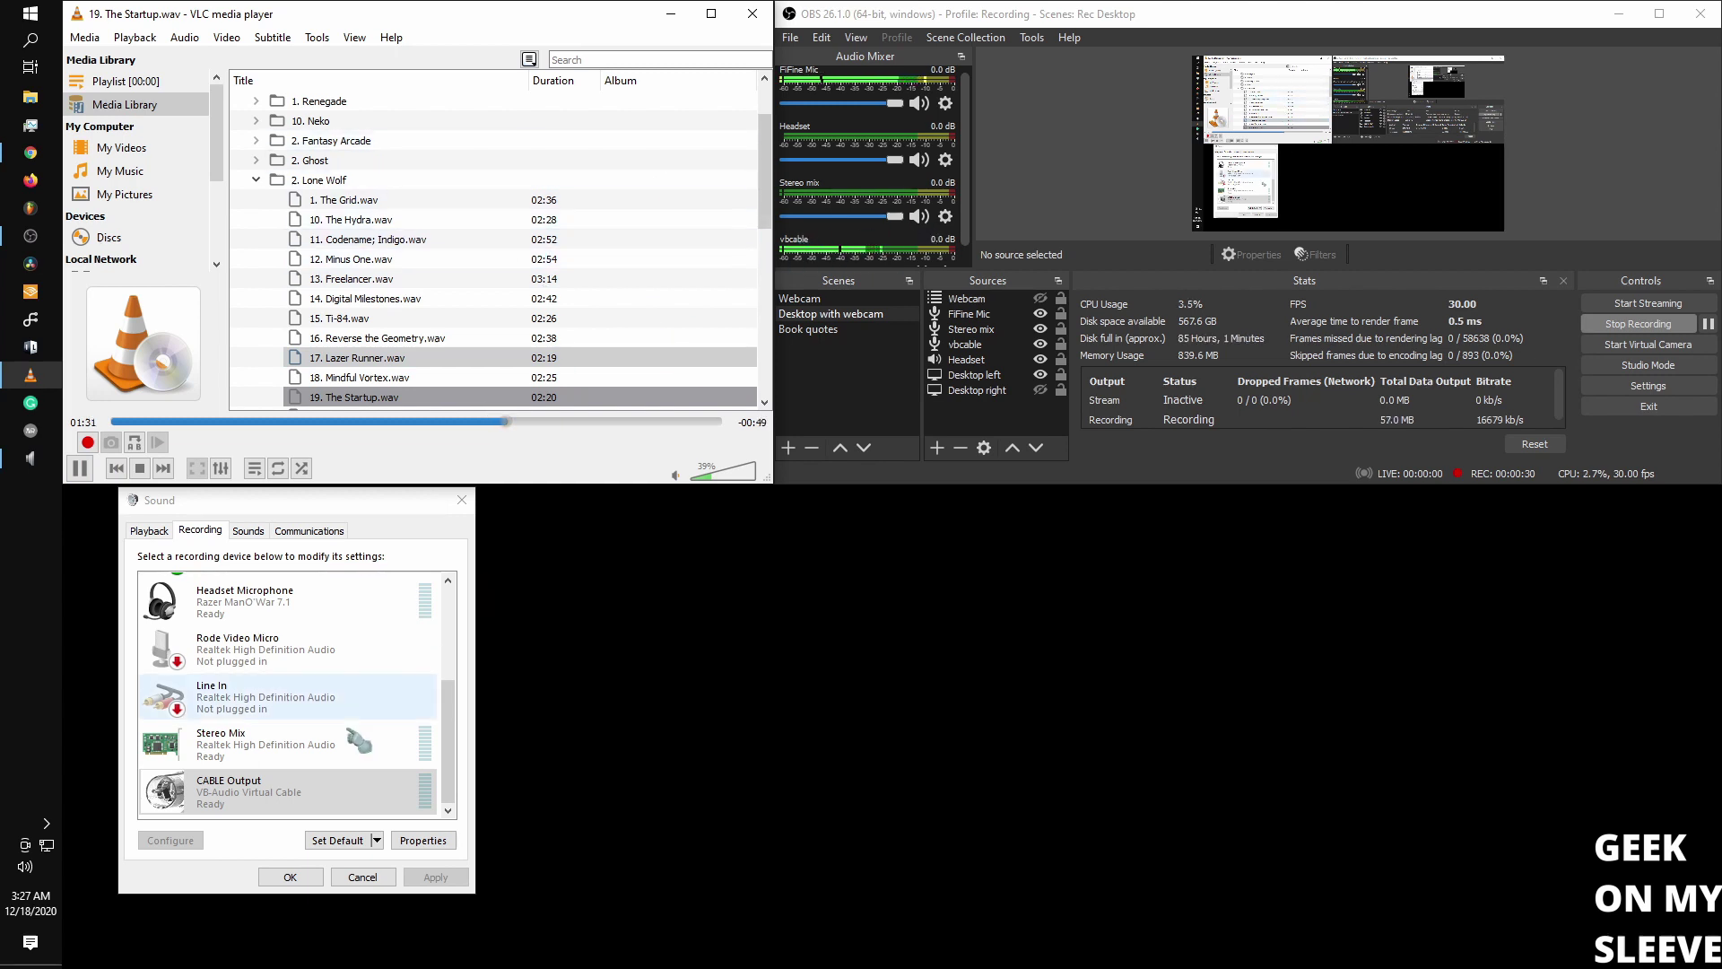
pyautogui.click(25, 866)
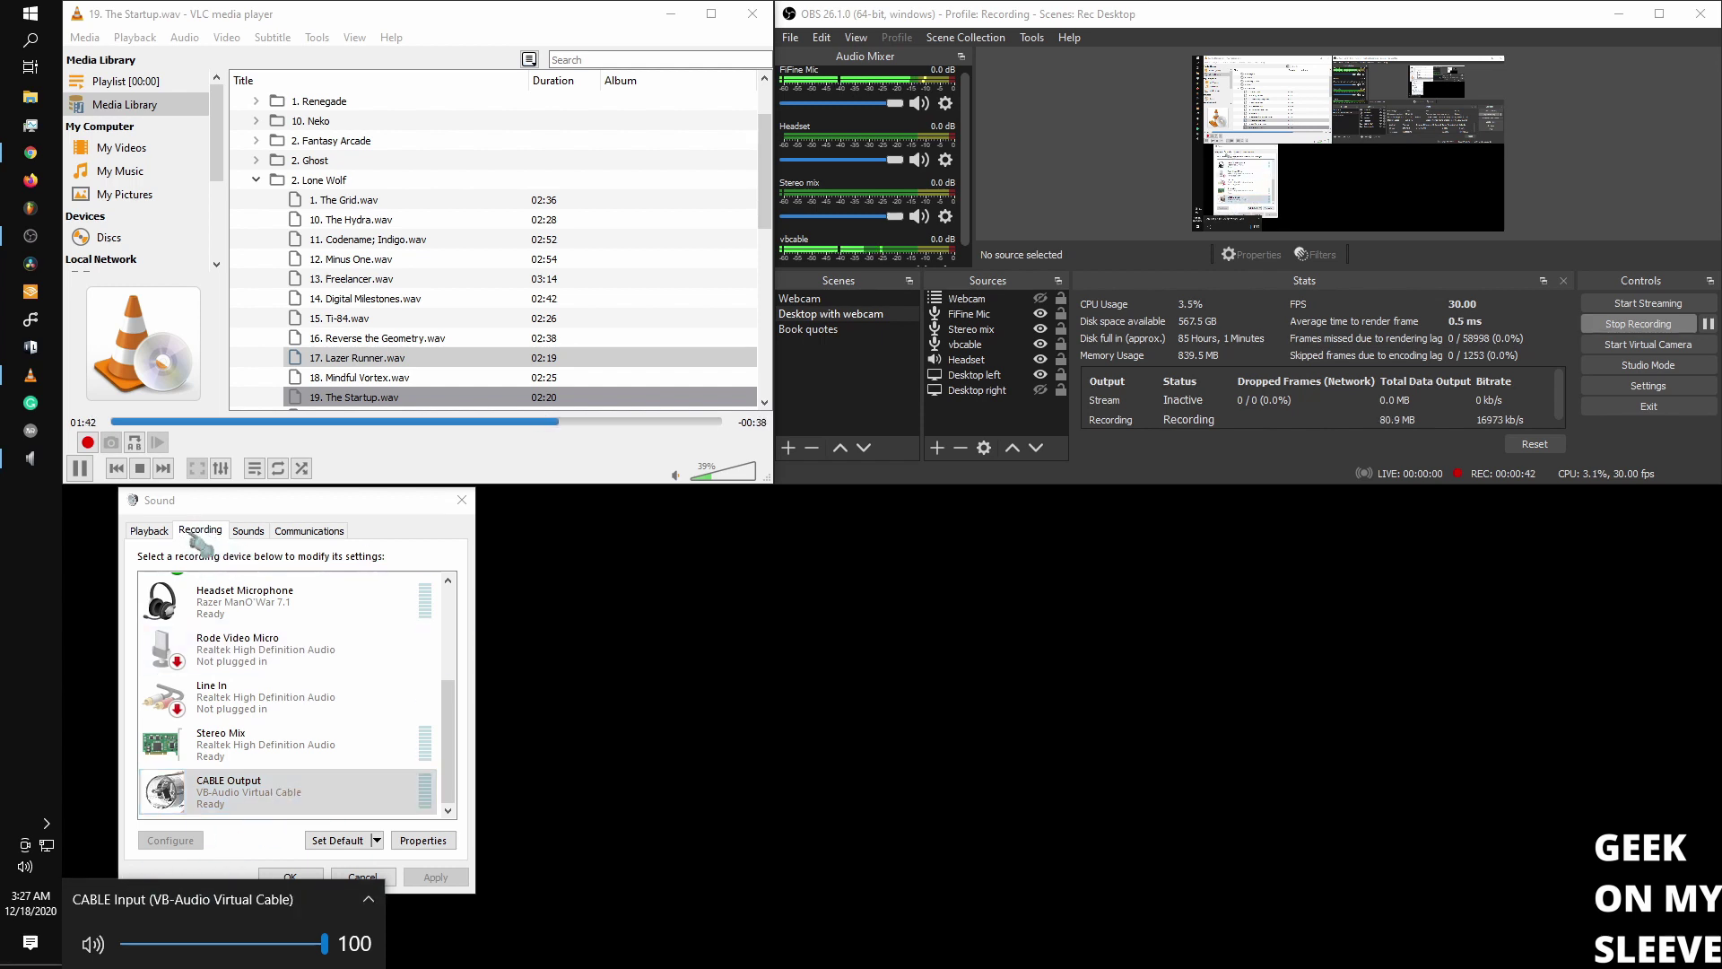
pyautogui.rightClick(25, 866)
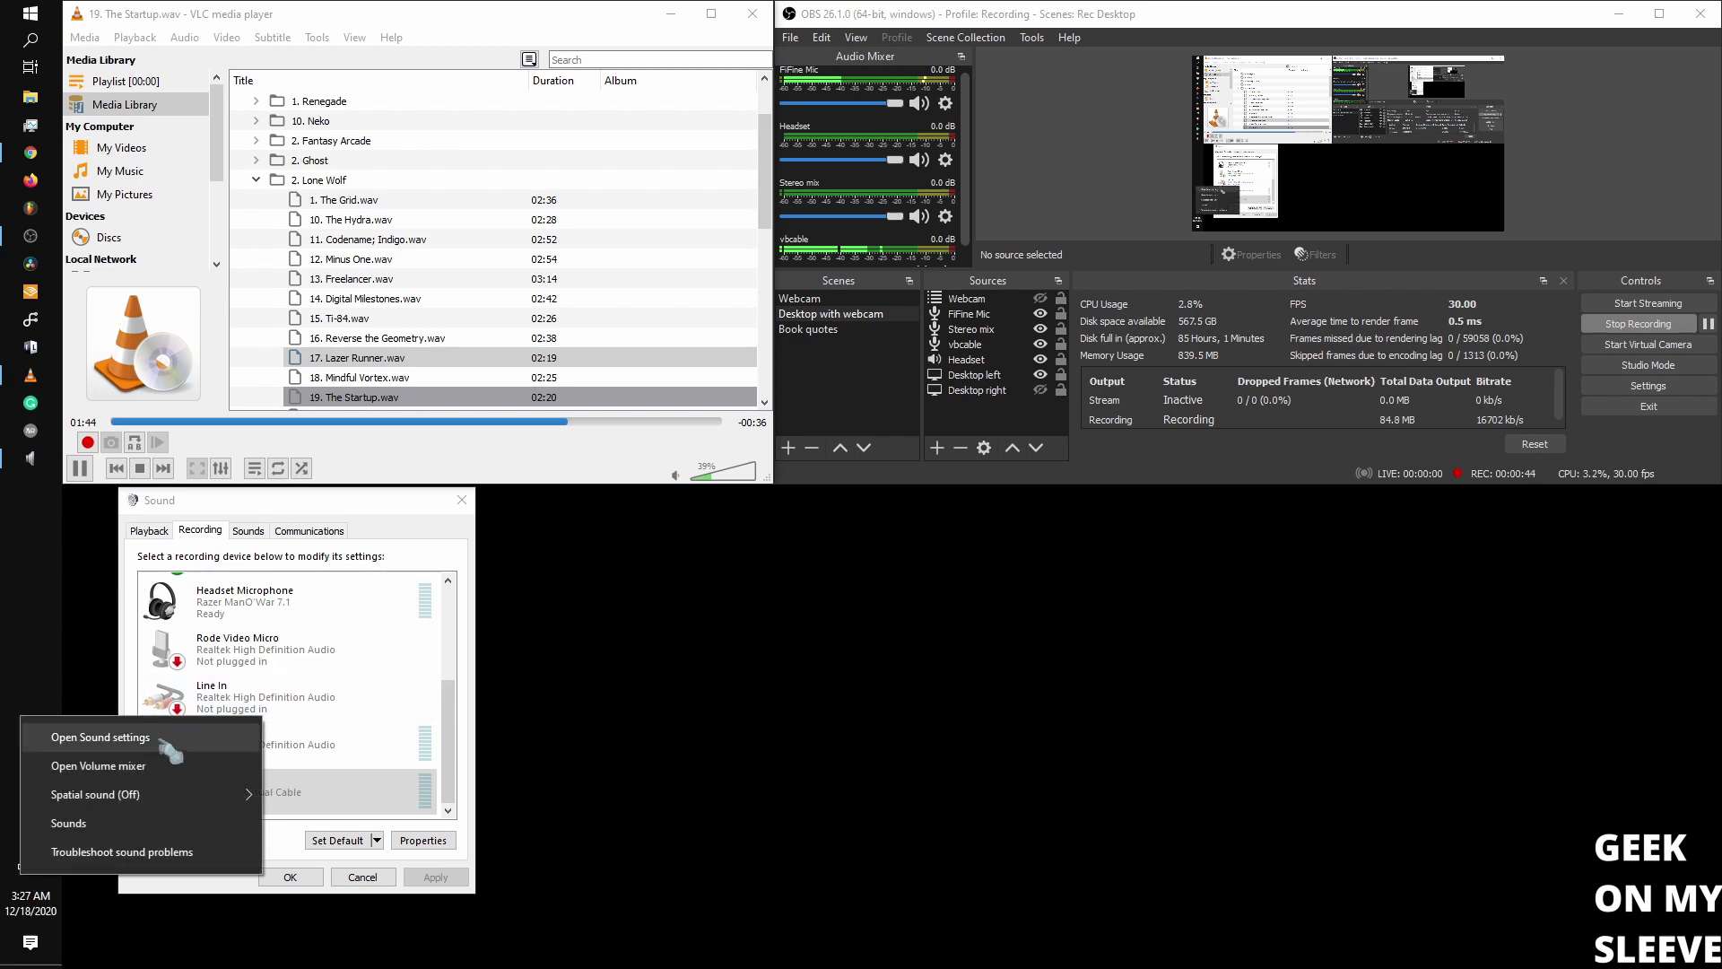
pyautogui.click(191, 743)
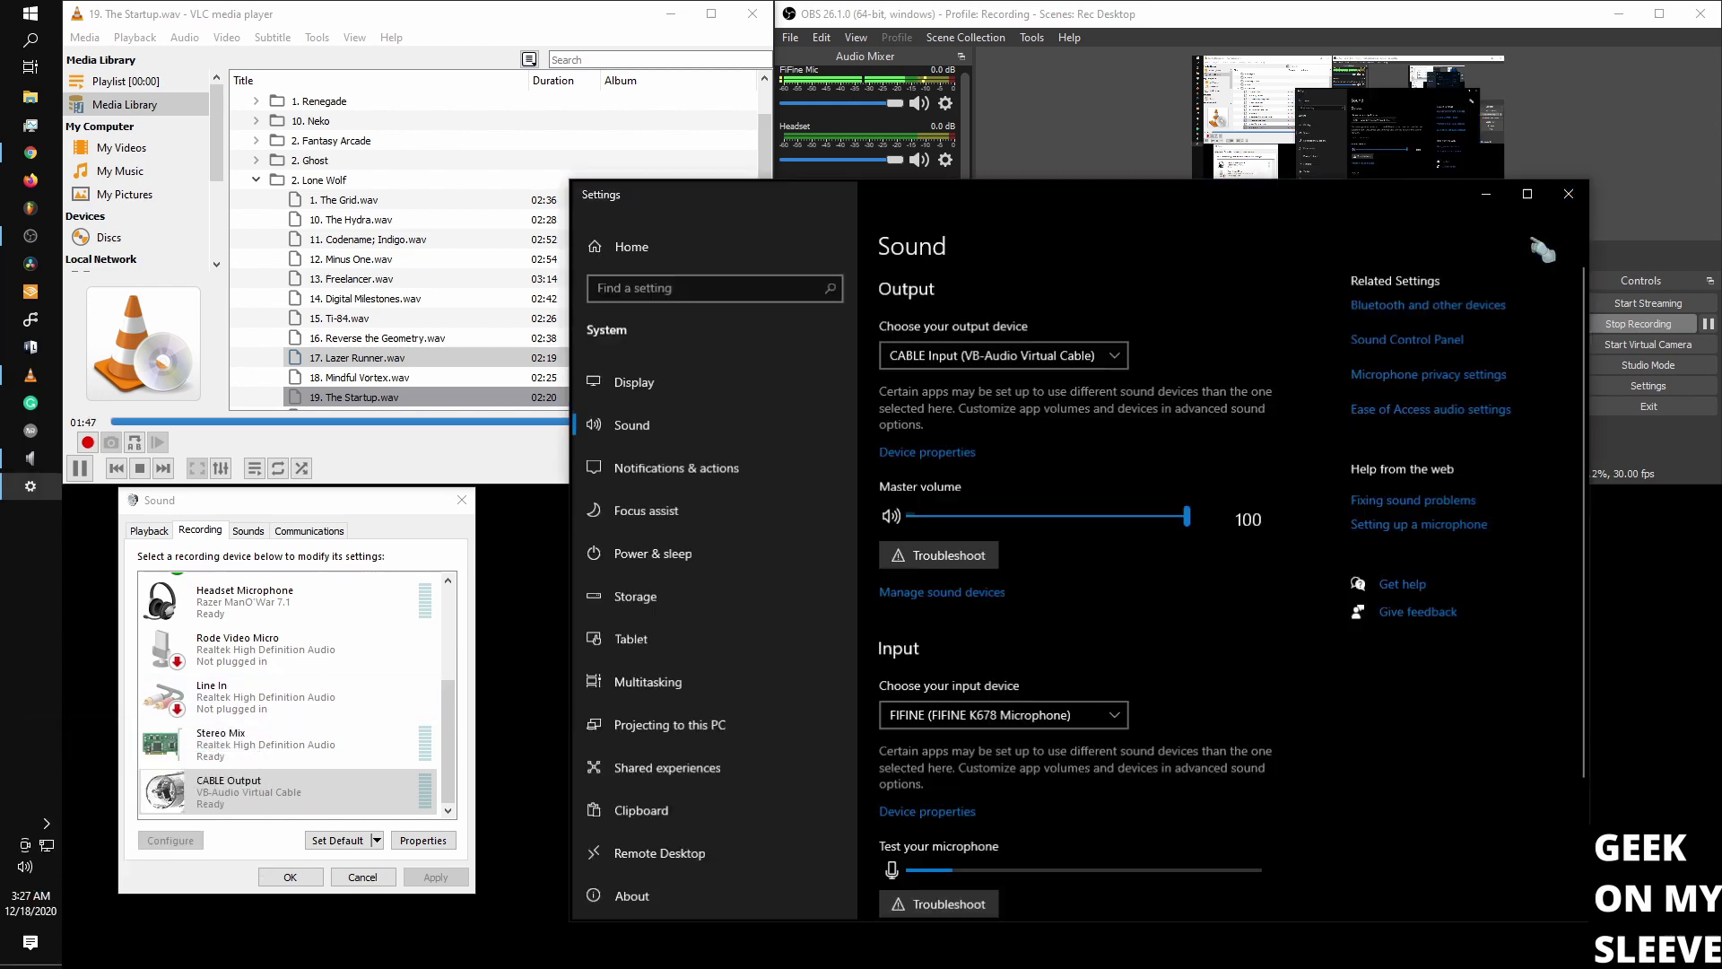
pyautogui.click(1428, 346)
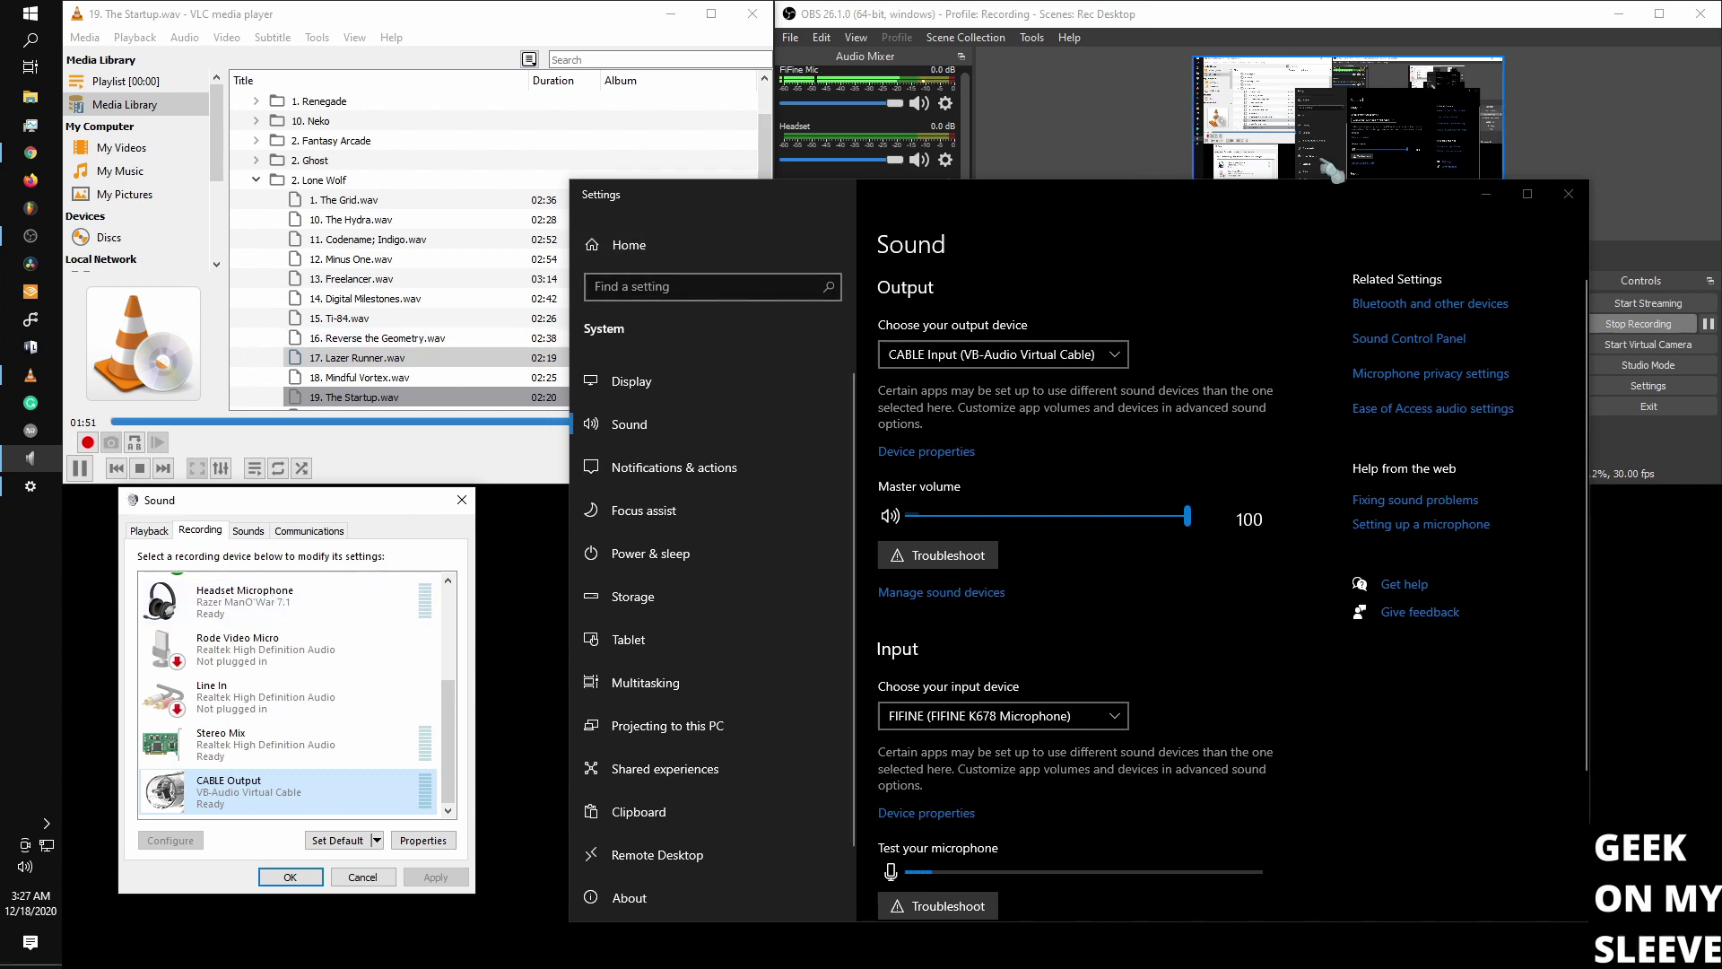
pyautogui.hotkey('alt', 'F4')
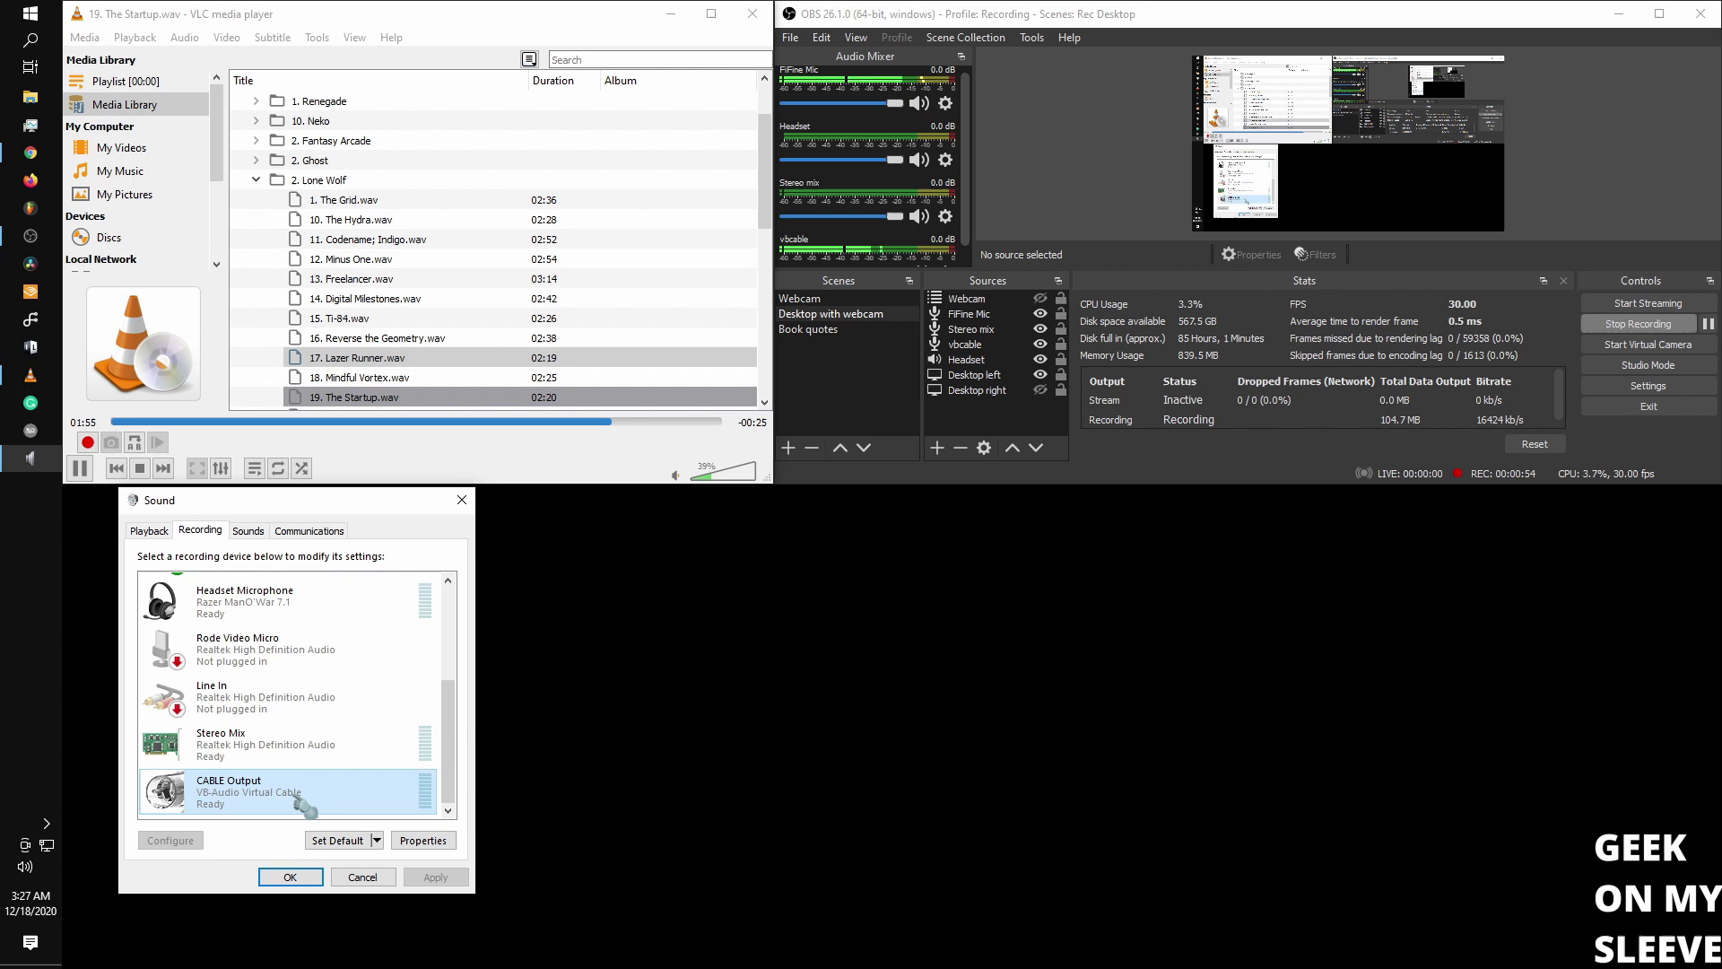
# - Enable 'Listen to this device' for CABLE Output via Headset Earphone (Razer ManO'War 7.1), then apply
pyautogui.rightClick(300, 802)
pyautogui.click(429, 917)
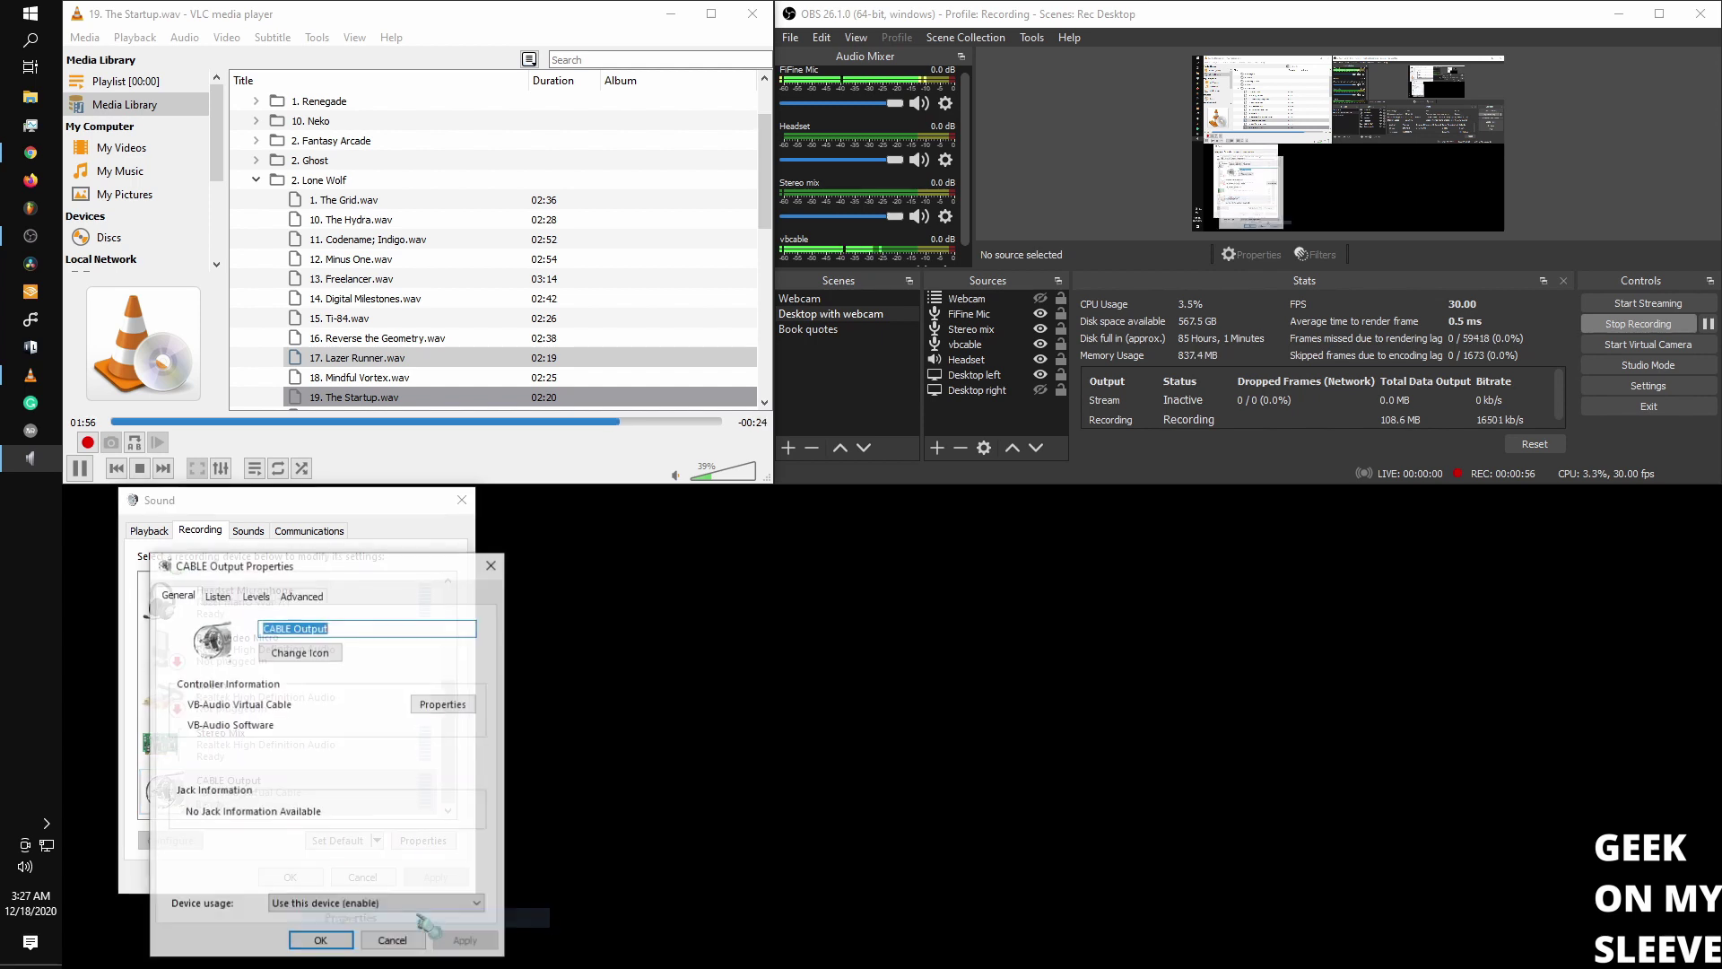
pyautogui.click(217, 595)
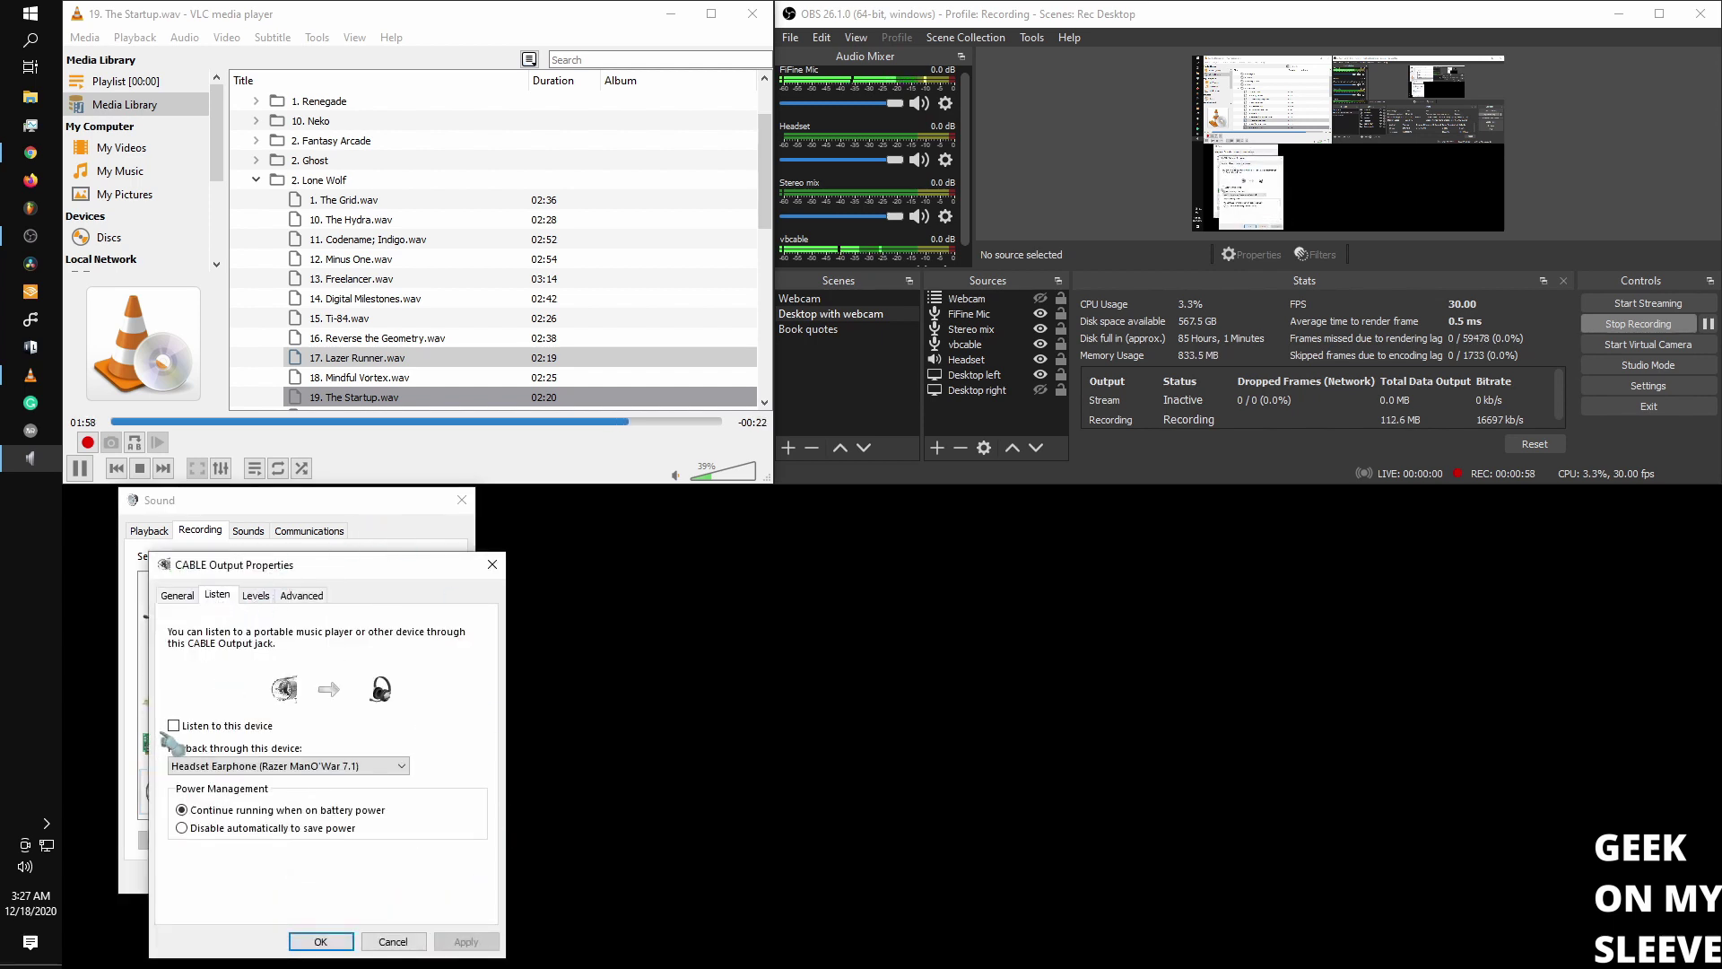
pyautogui.click(175, 726)
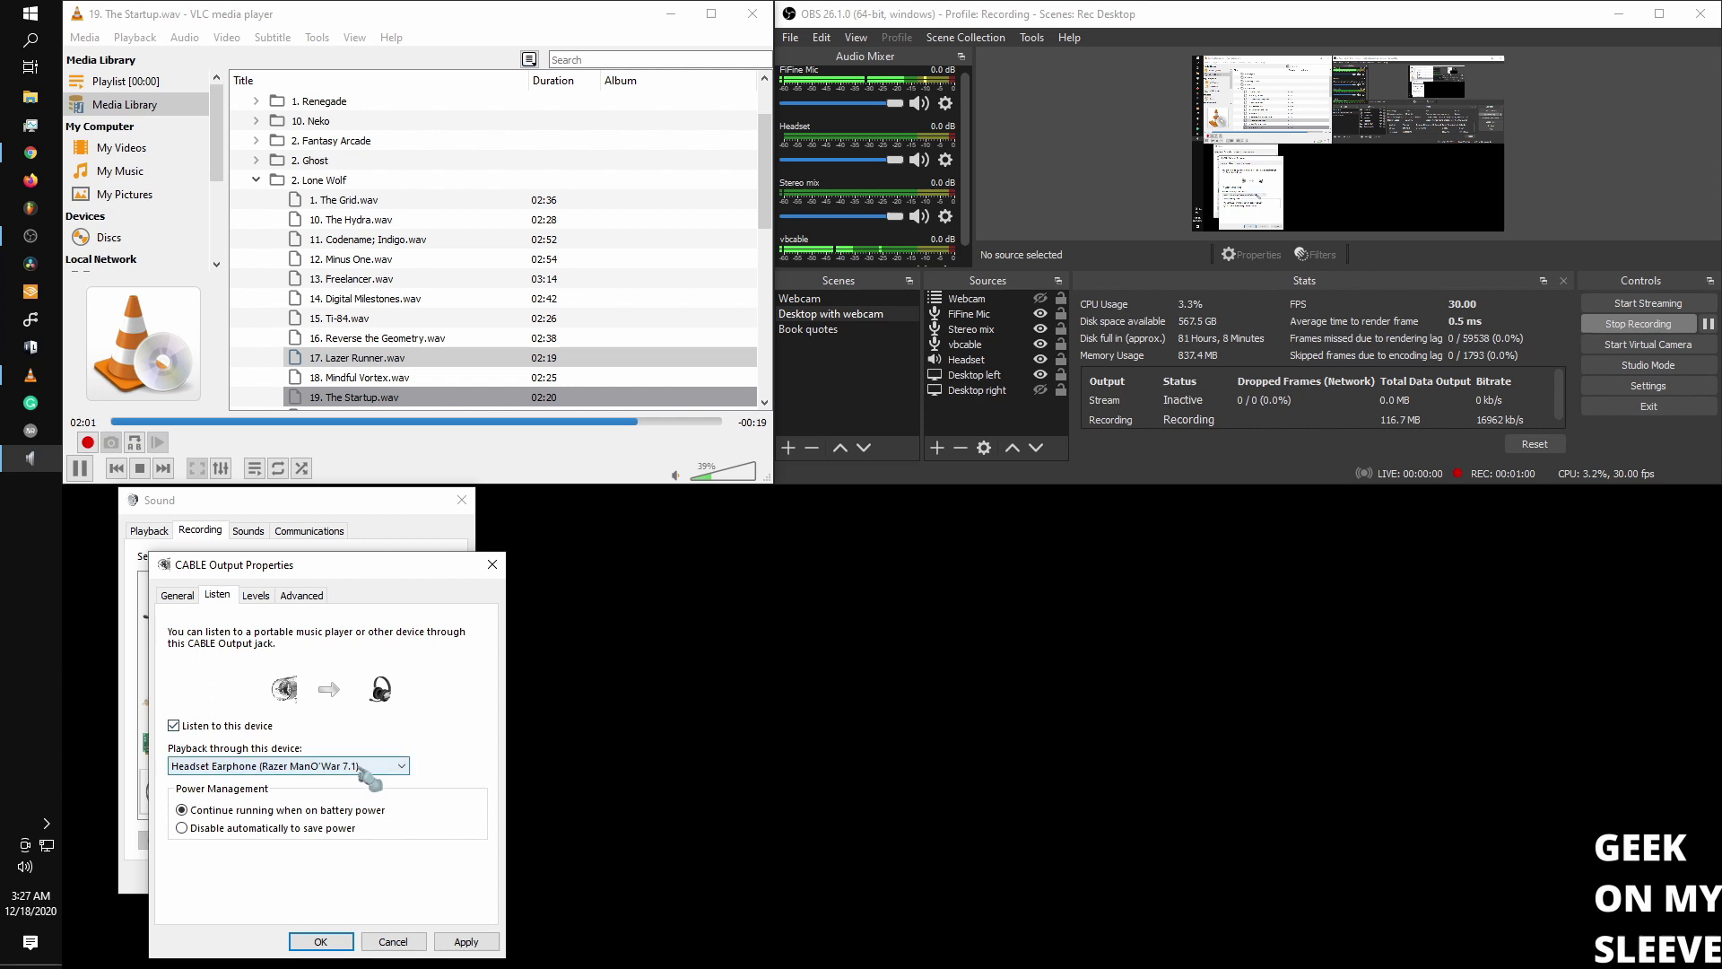
pyautogui.click(373, 768)
pyautogui.click(376, 806)
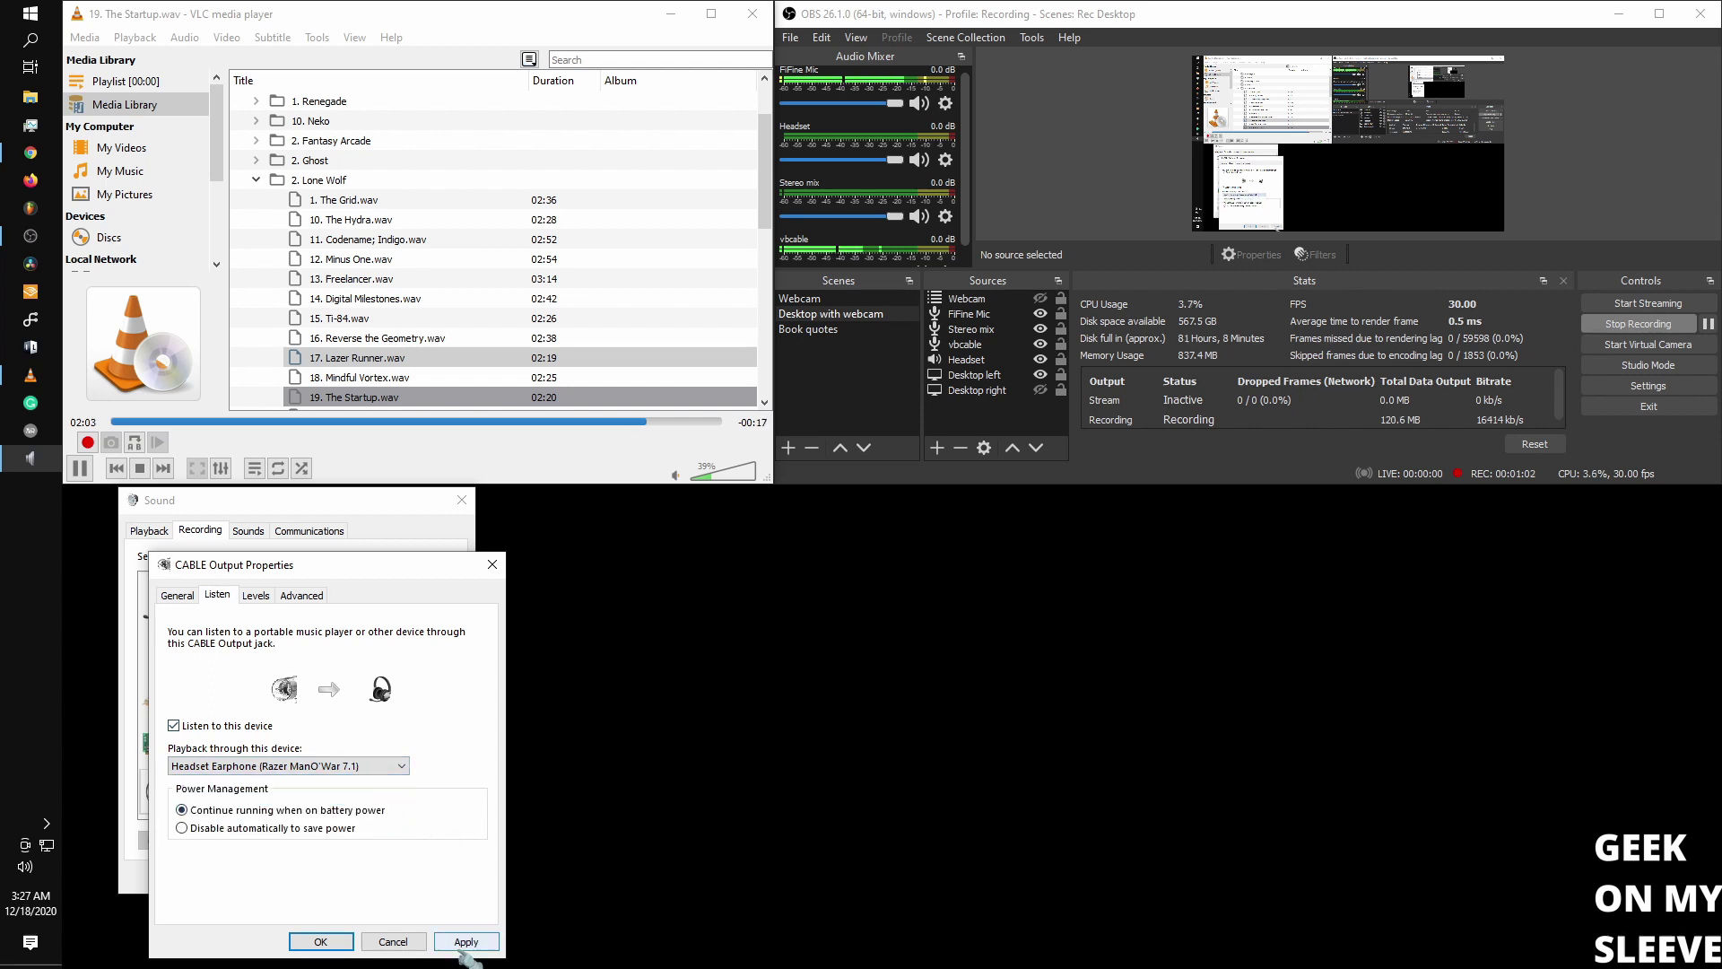
pyautogui.click(466, 942)
pyautogui.click(320, 942)
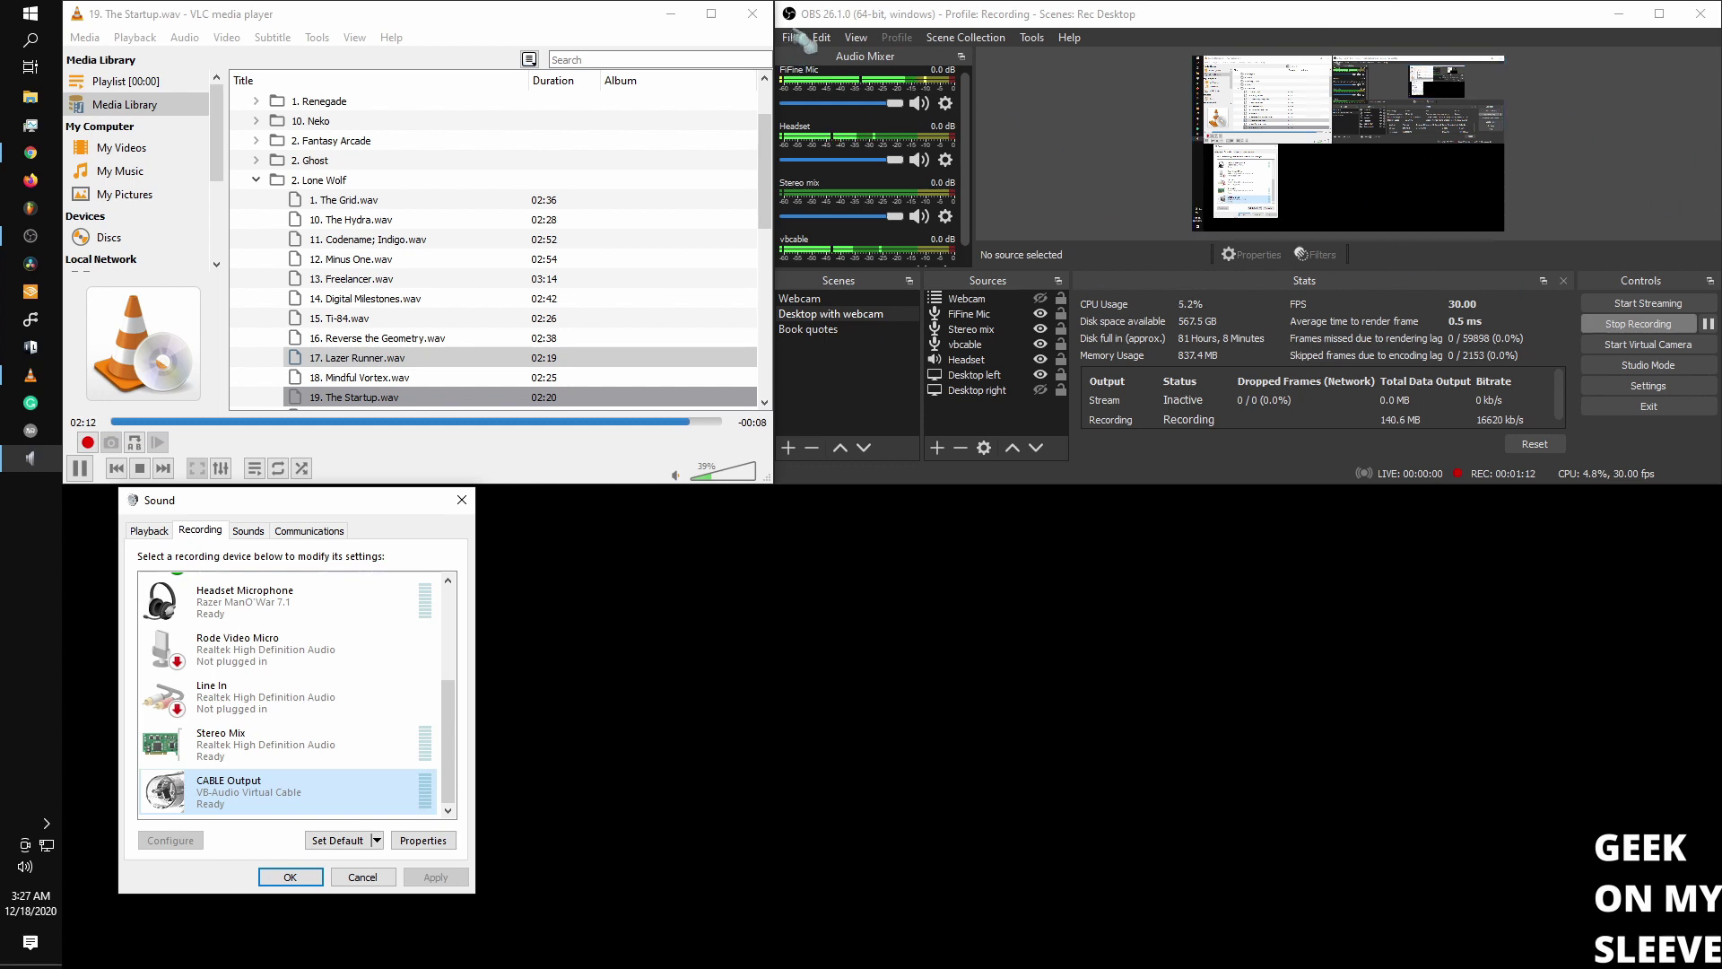
pyautogui.click(791, 40)
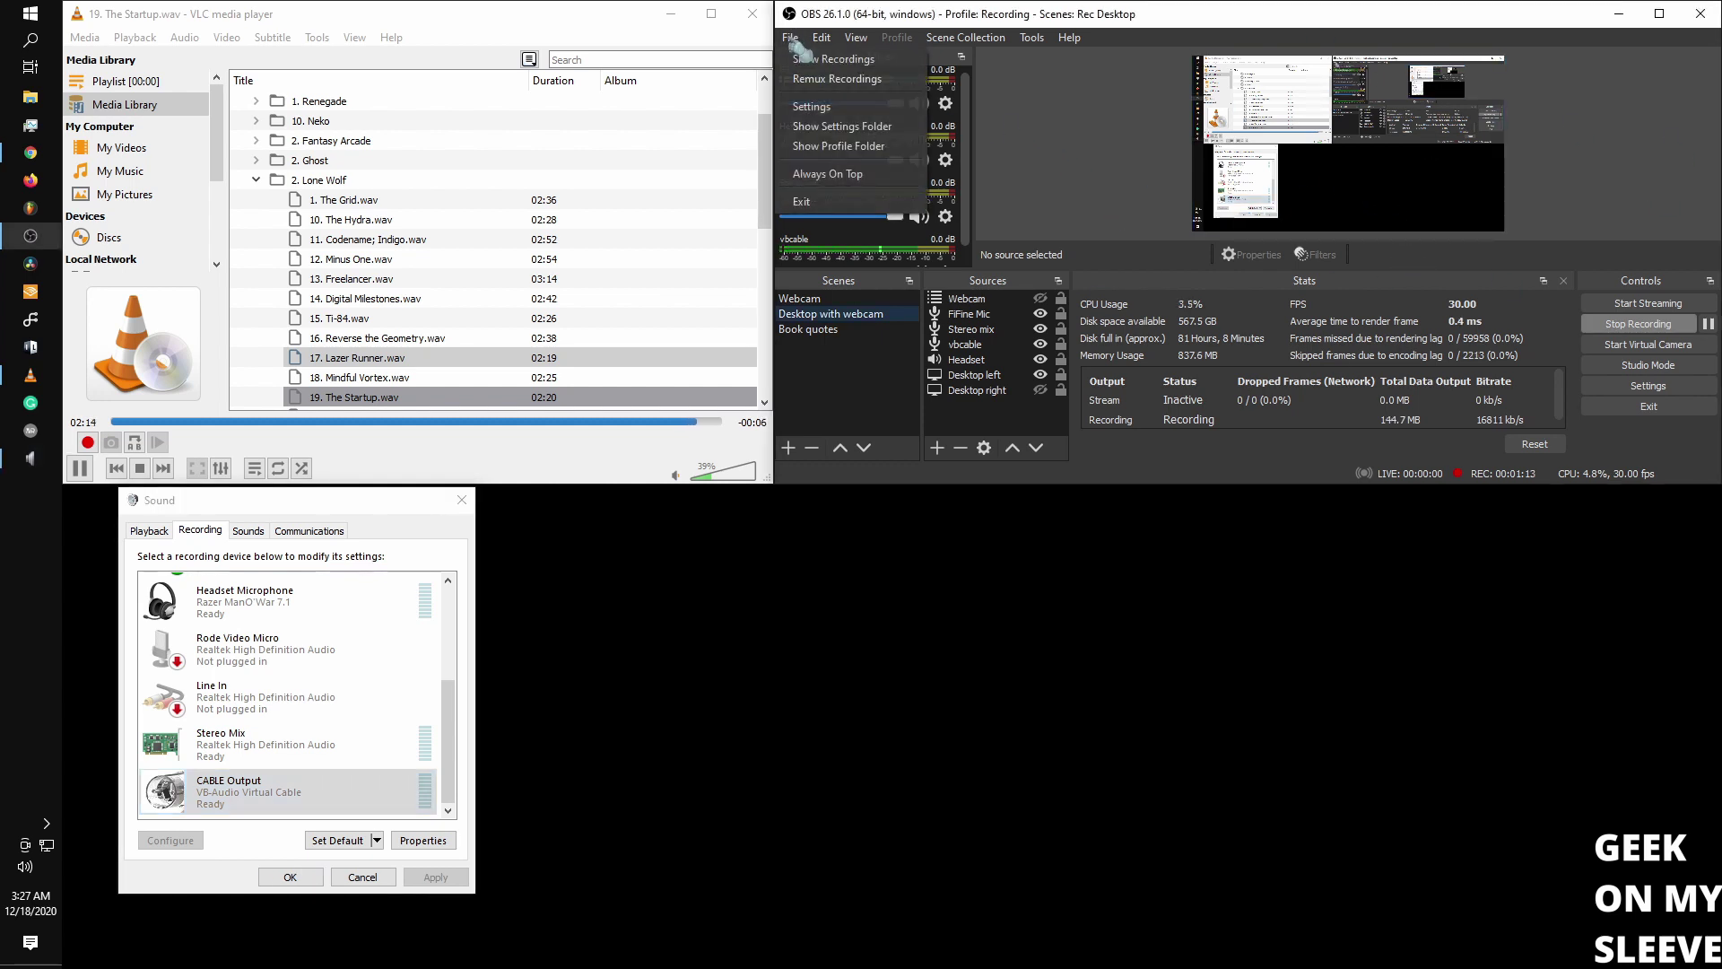
pyautogui.click(832, 108)
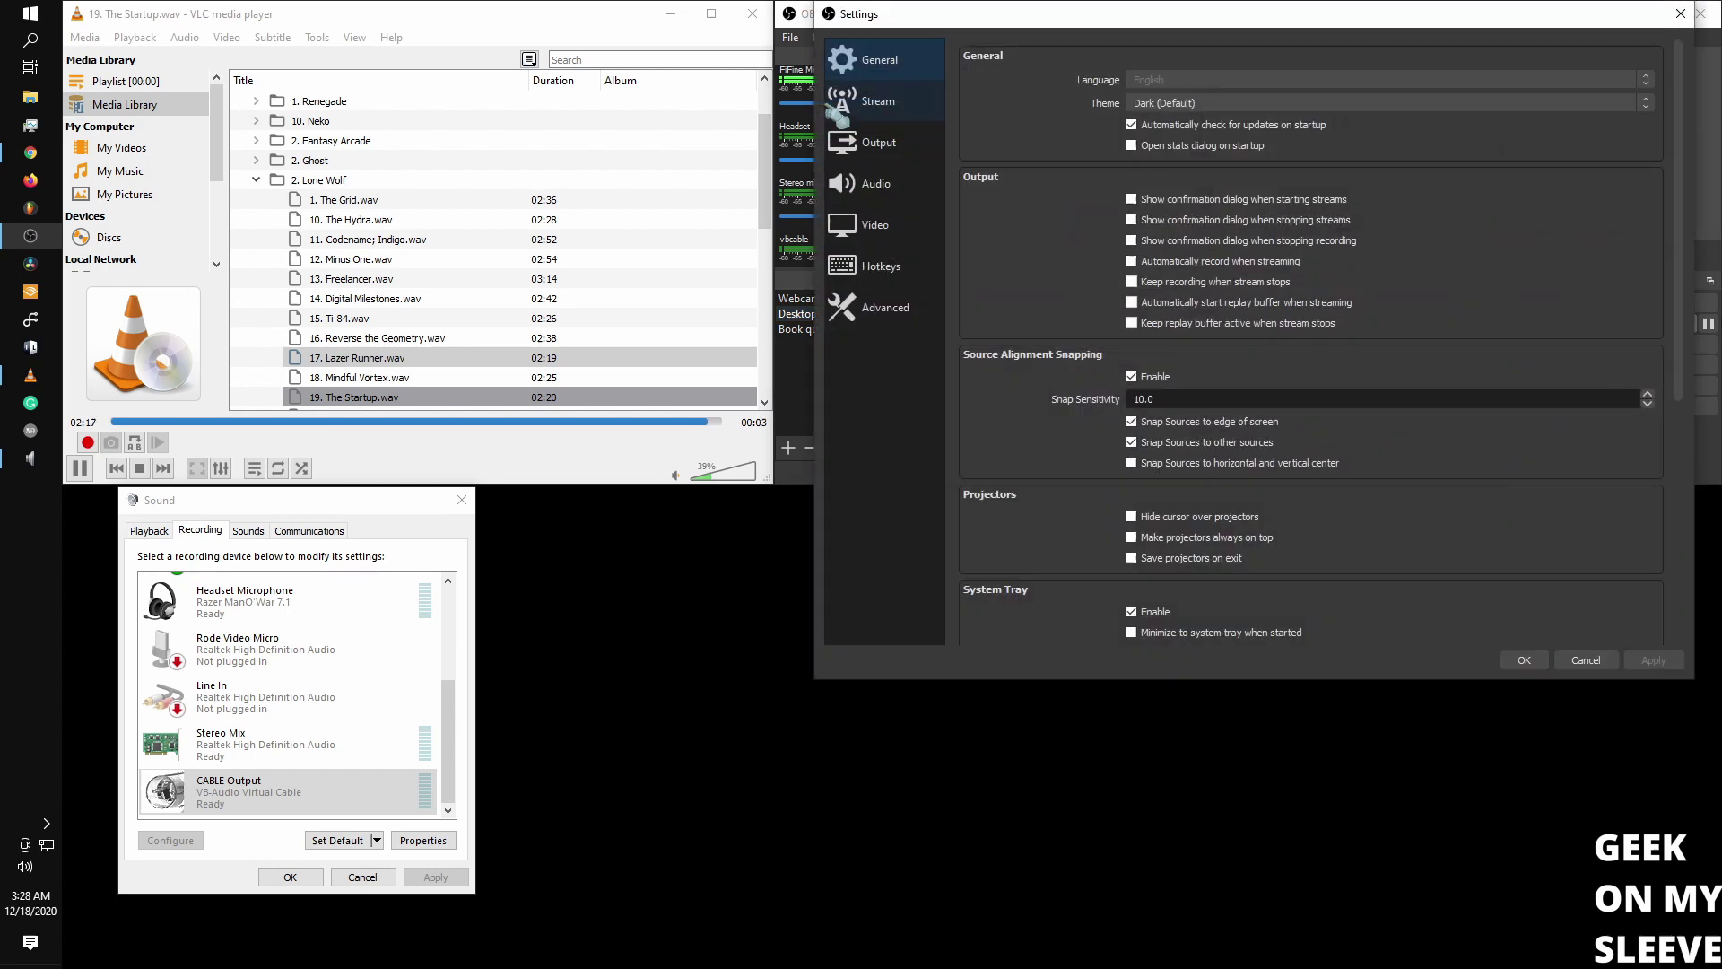
pyautogui.click(906, 192)
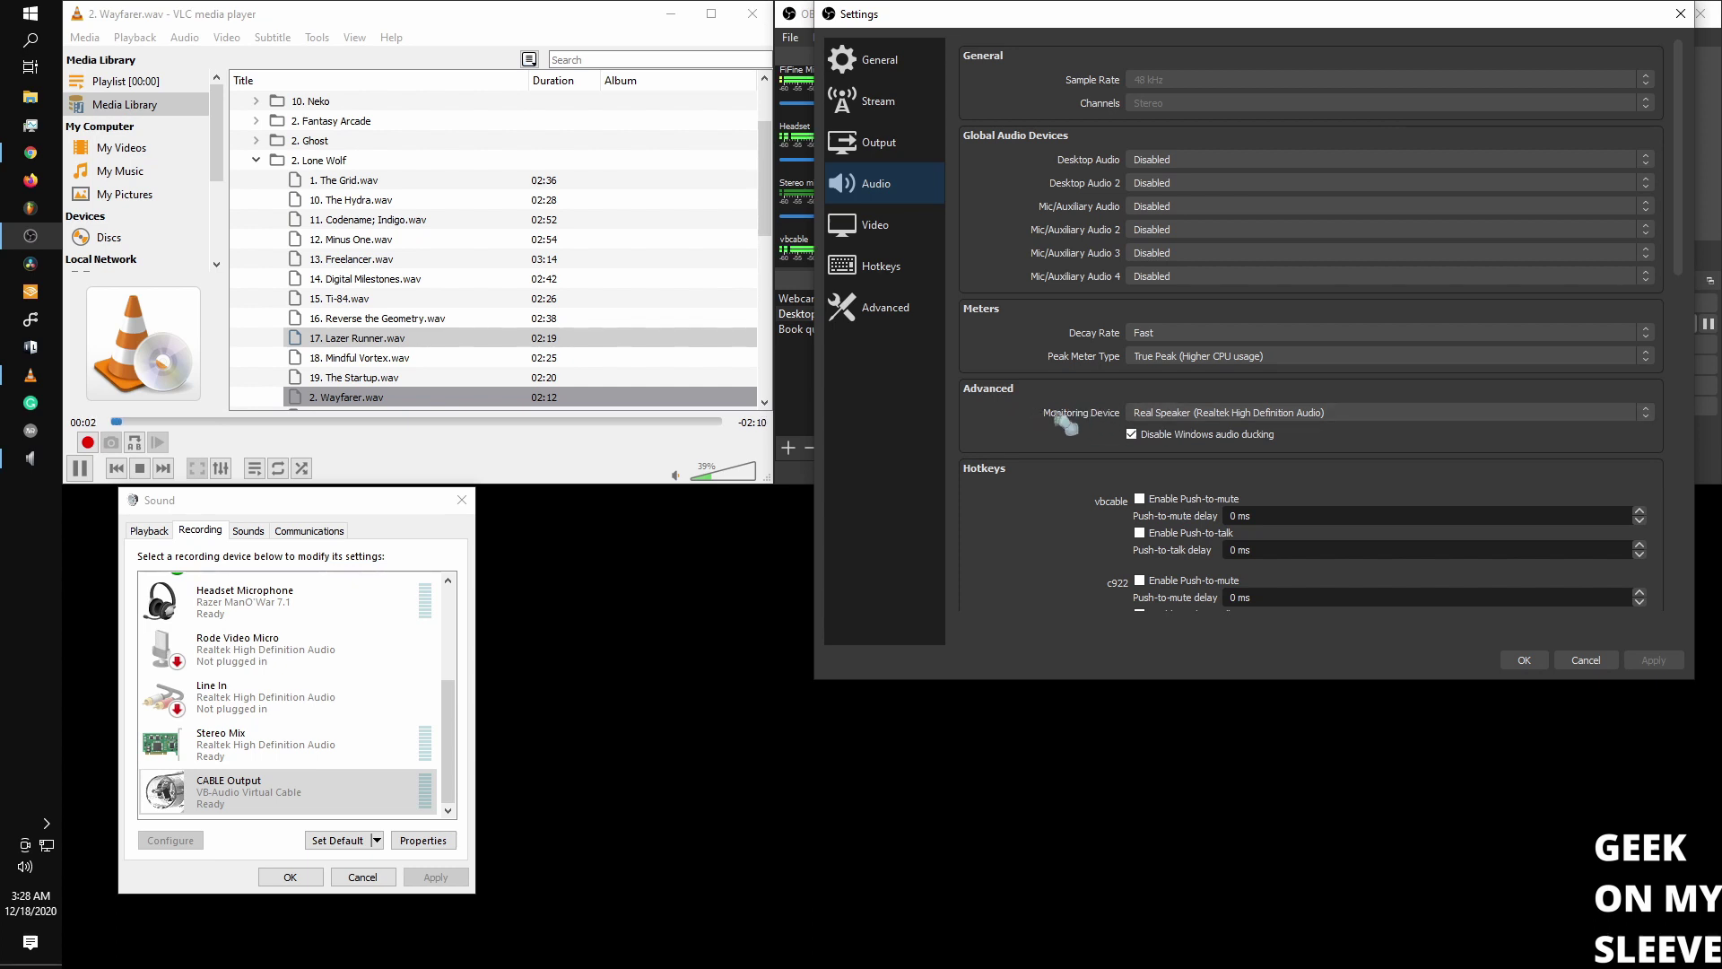
pyautogui.click(1273, 417)
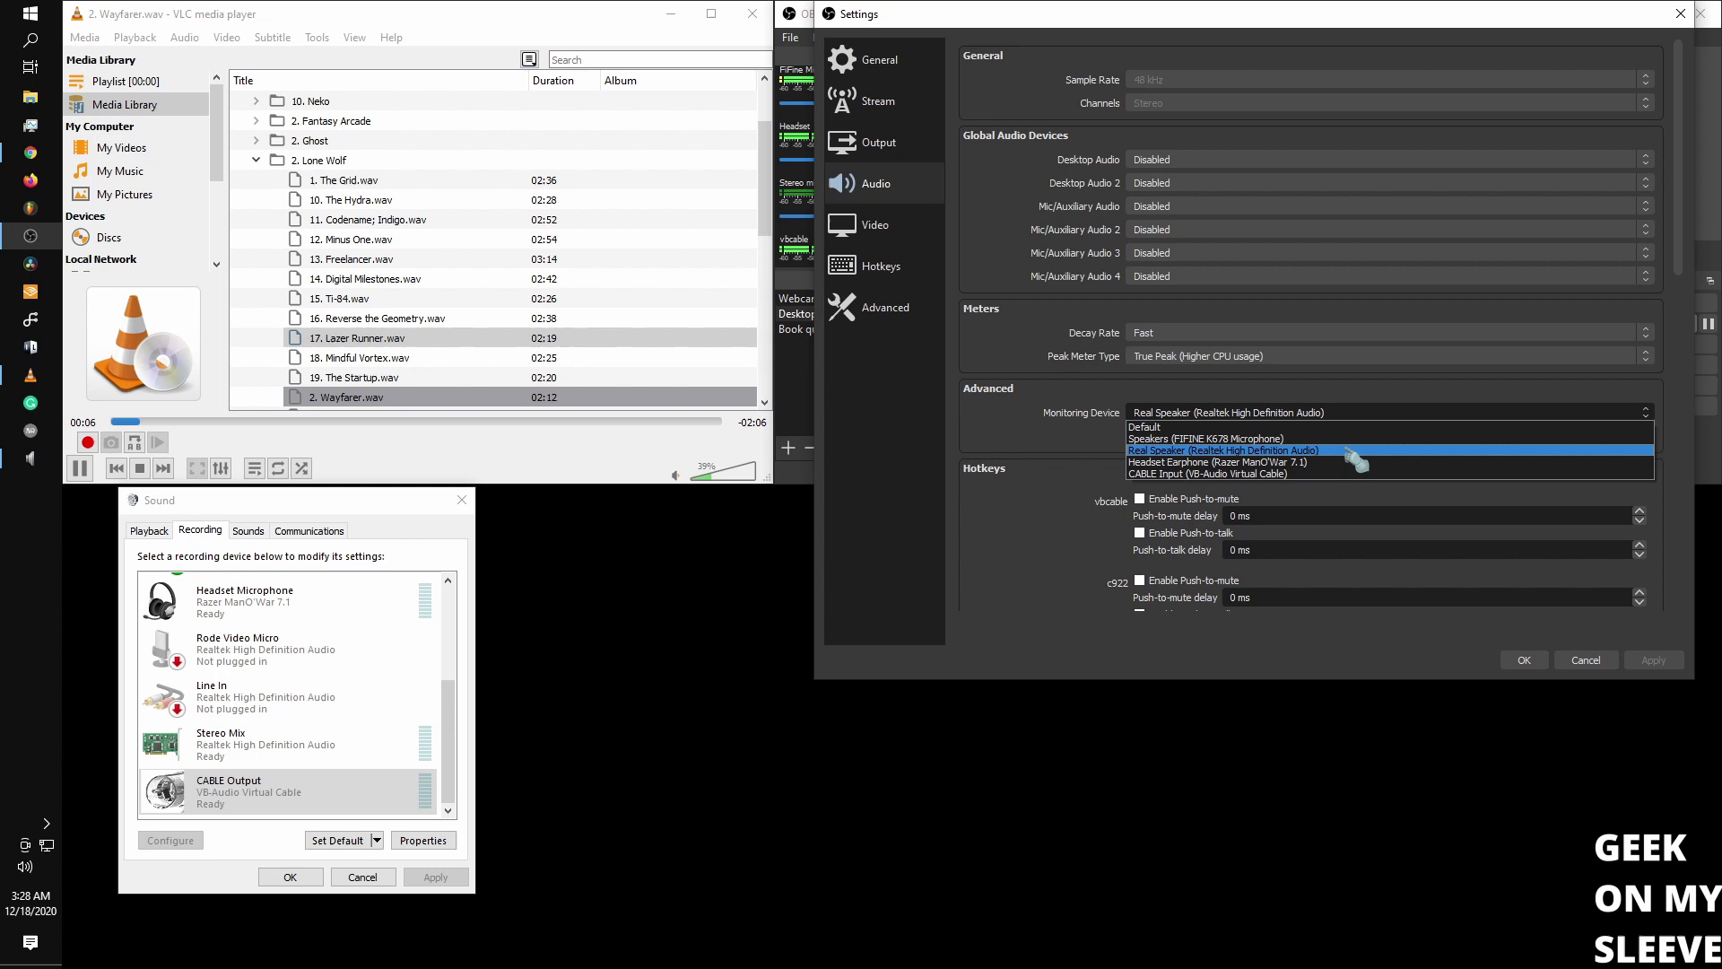
pyautogui.click(1350, 451)
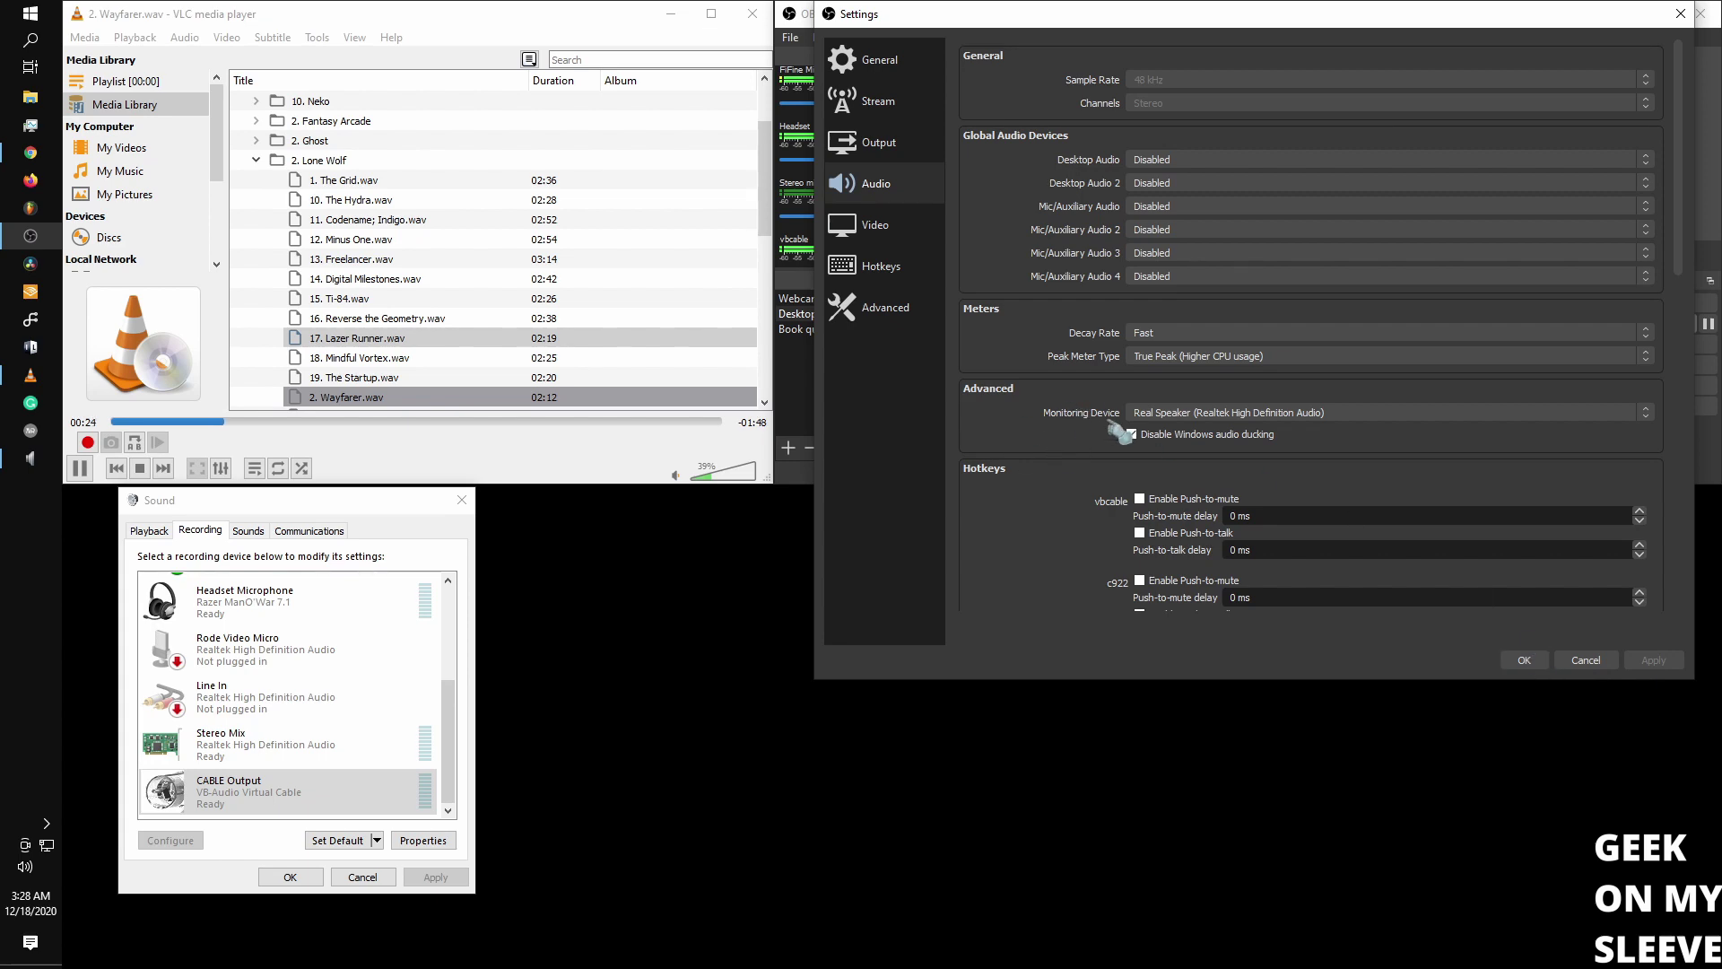
# - Close Settings and open Advanced Audio Properties from the Headset source, moving the window lower
pyautogui.click(1527, 660)
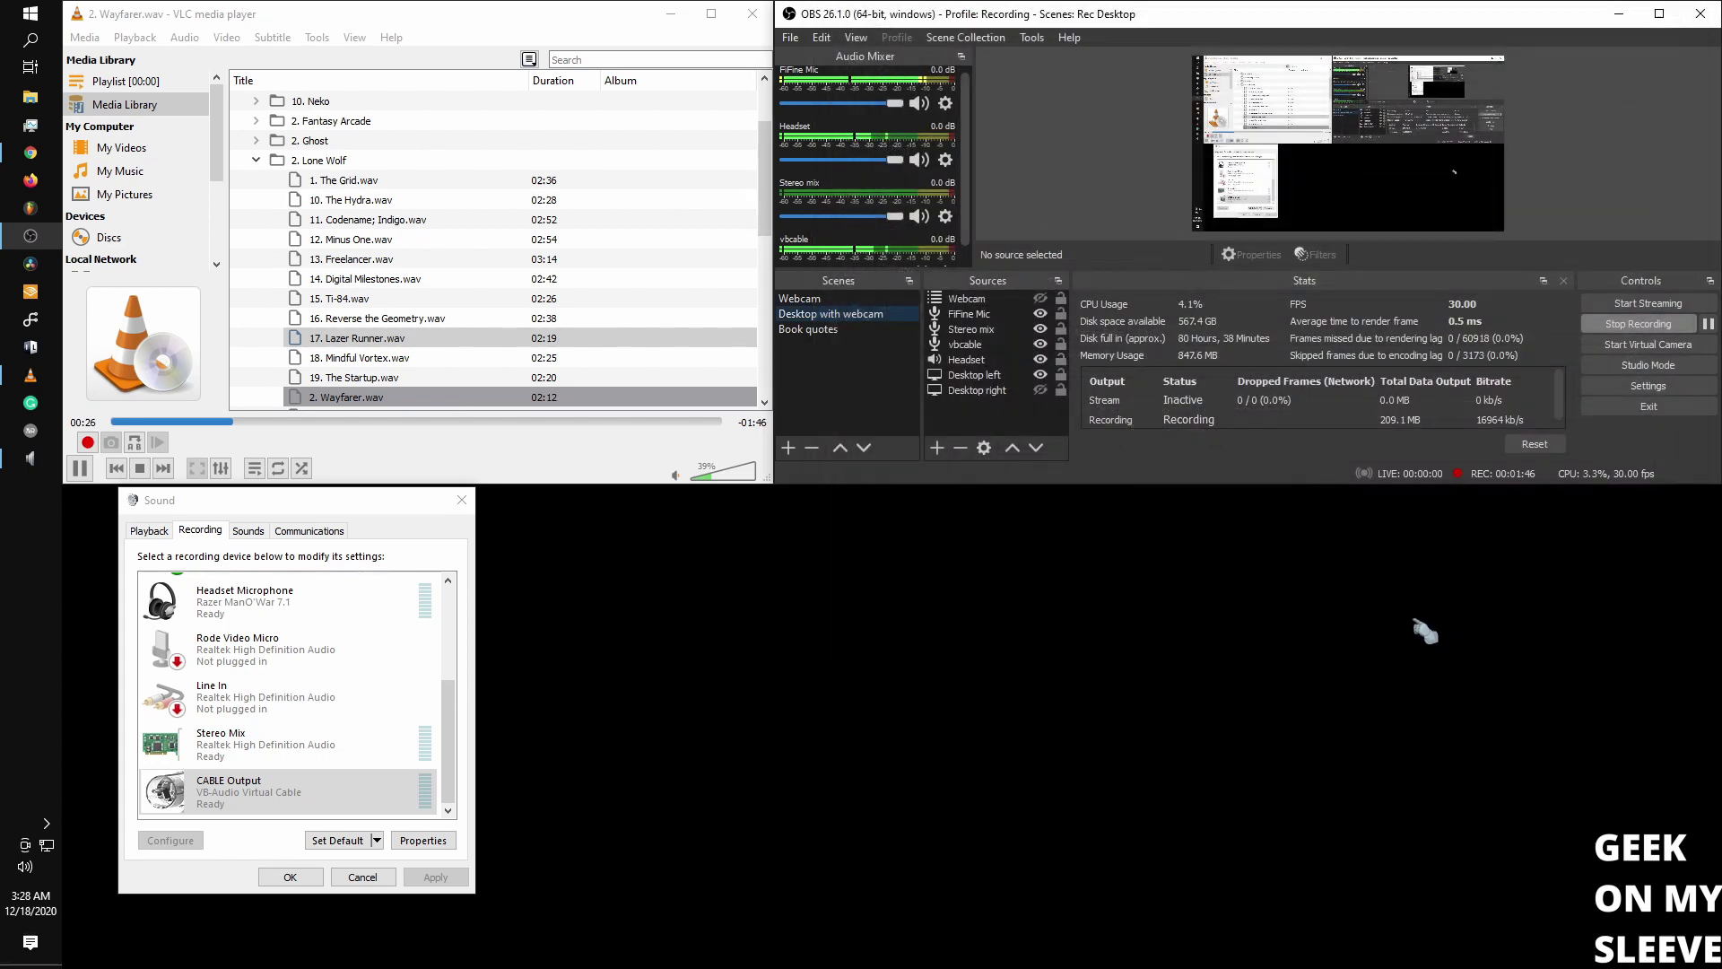
pyautogui.click(949, 162)
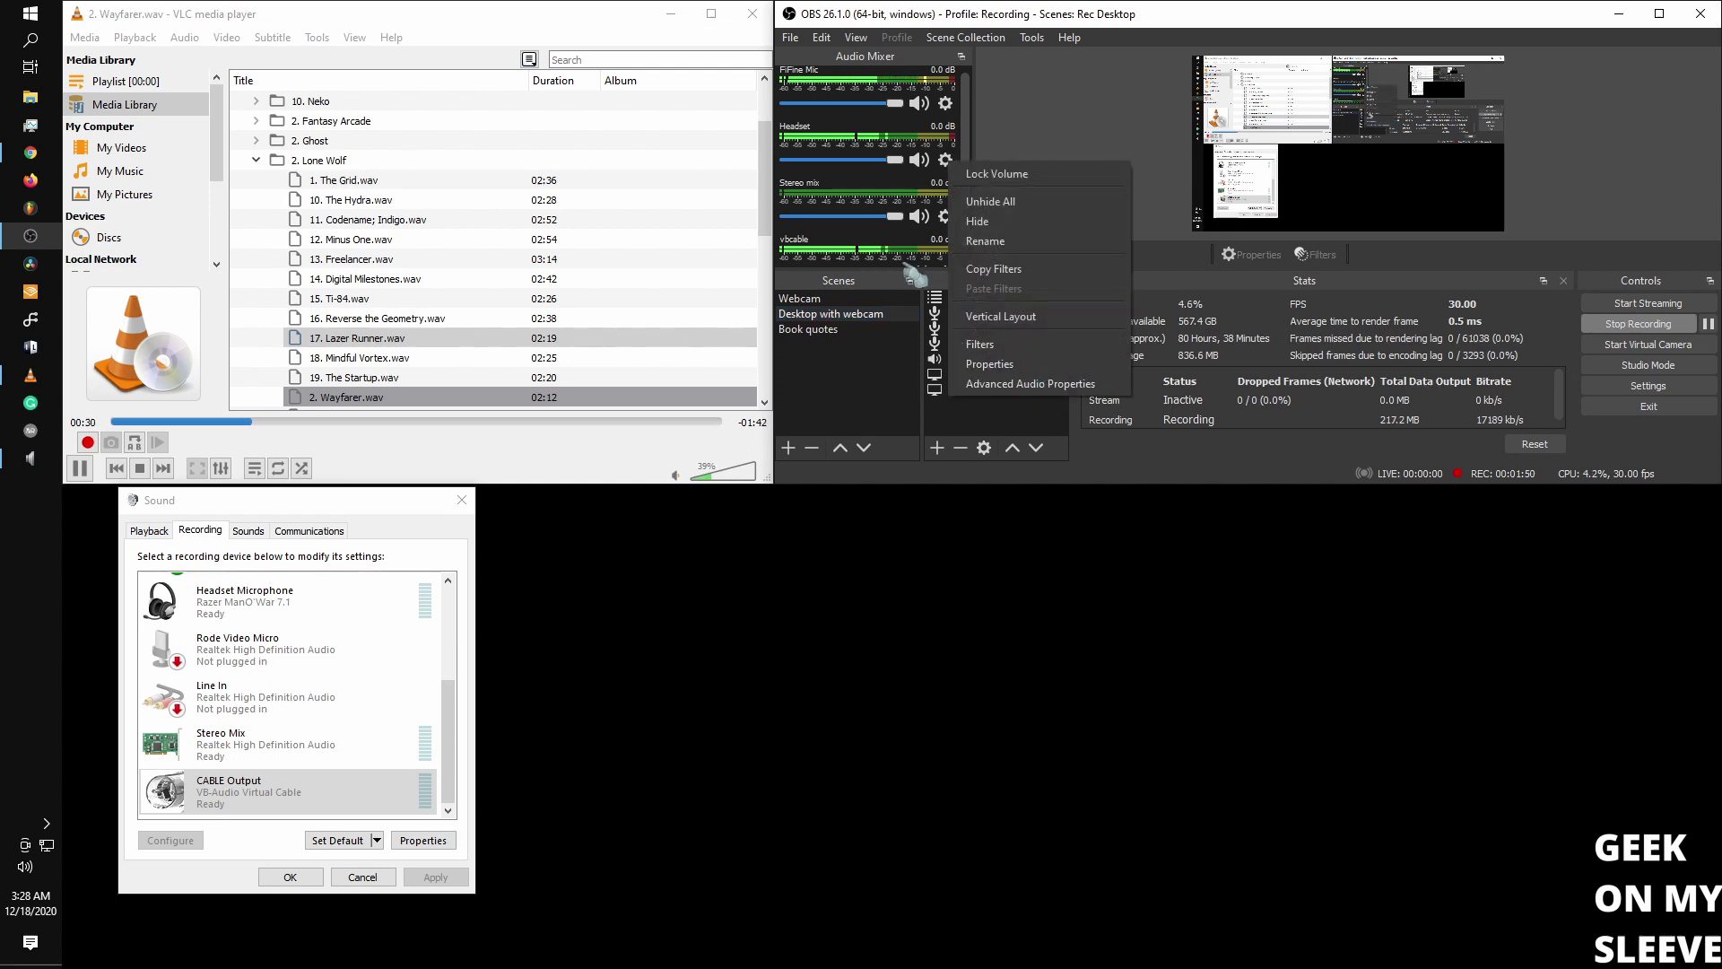
pyautogui.click(1005, 384)
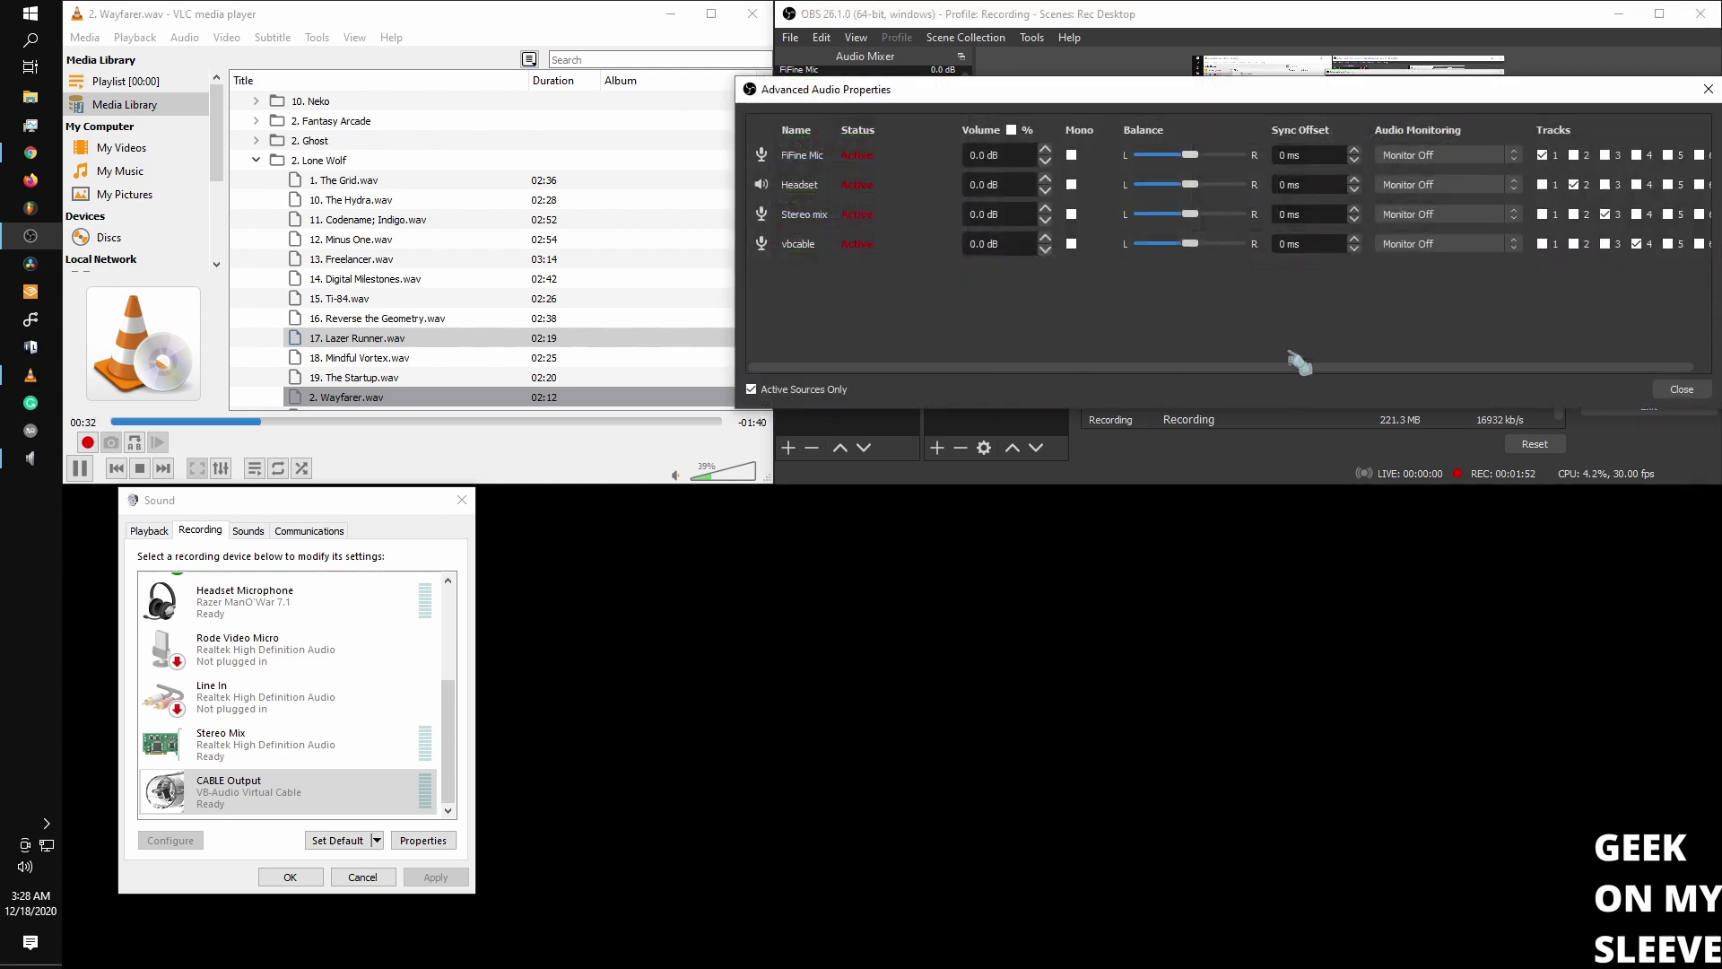
pyautogui.moveTo(1332, 106); pyautogui.dragTo(1274, 555)
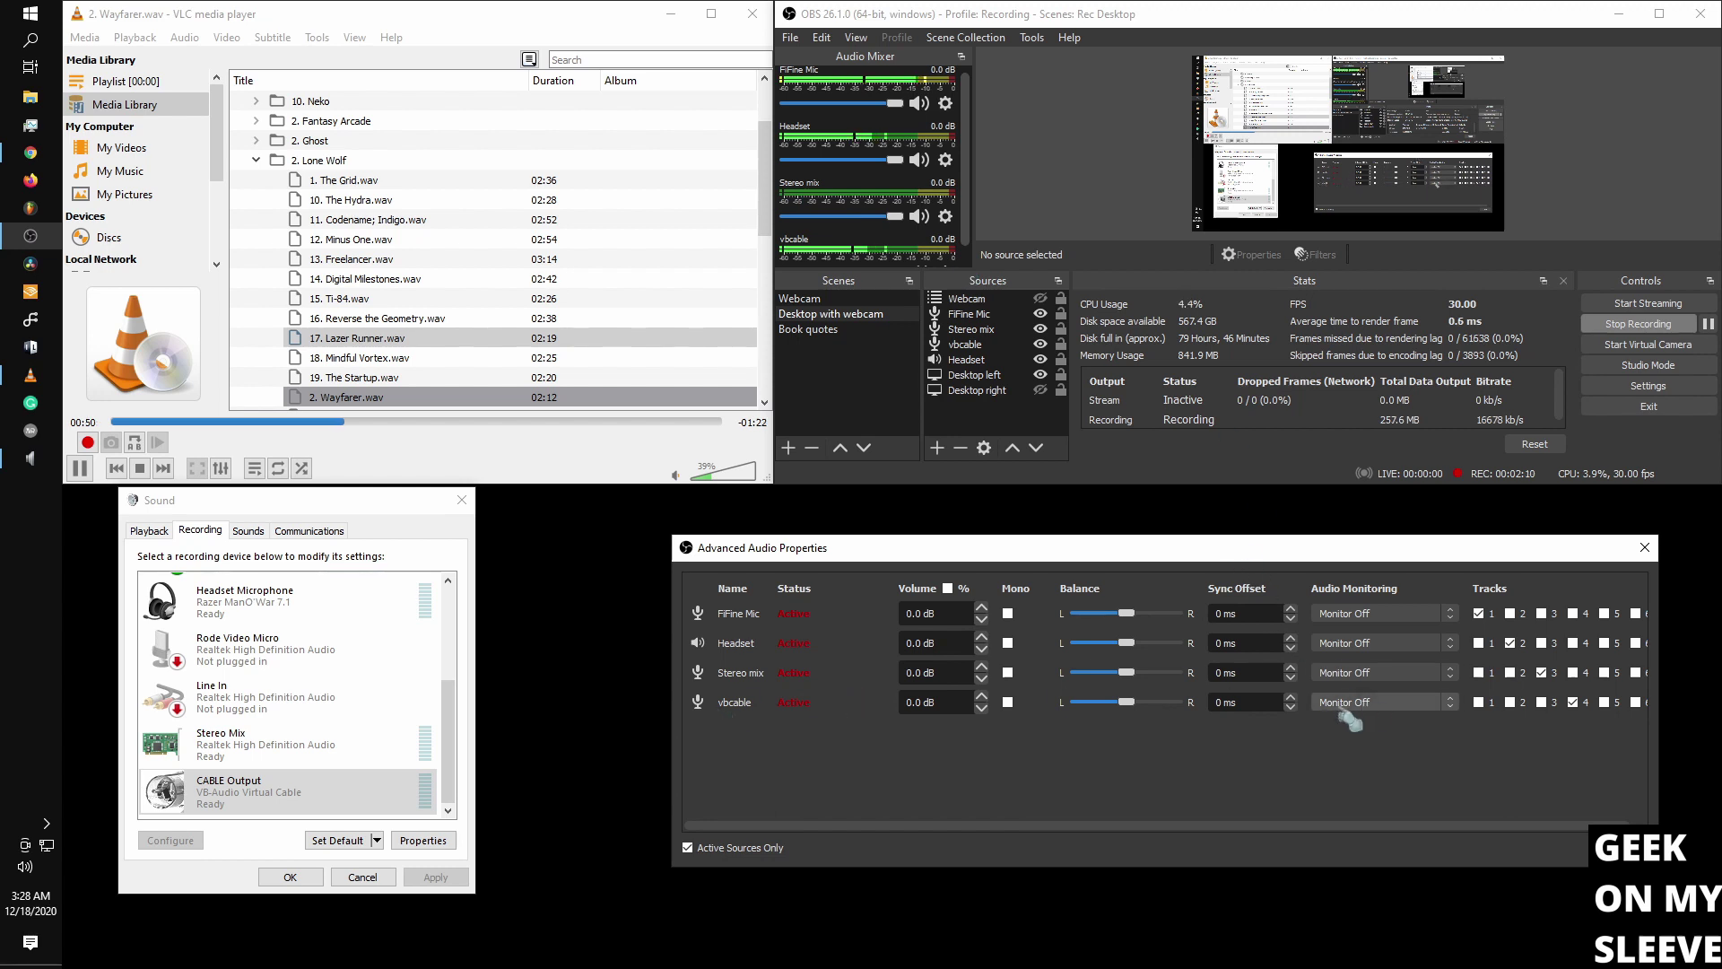
# - Set Audio Monitoring for vbcable and FiFine Mic to Monitor Only (mute output)
pyautogui.click(1426, 705)
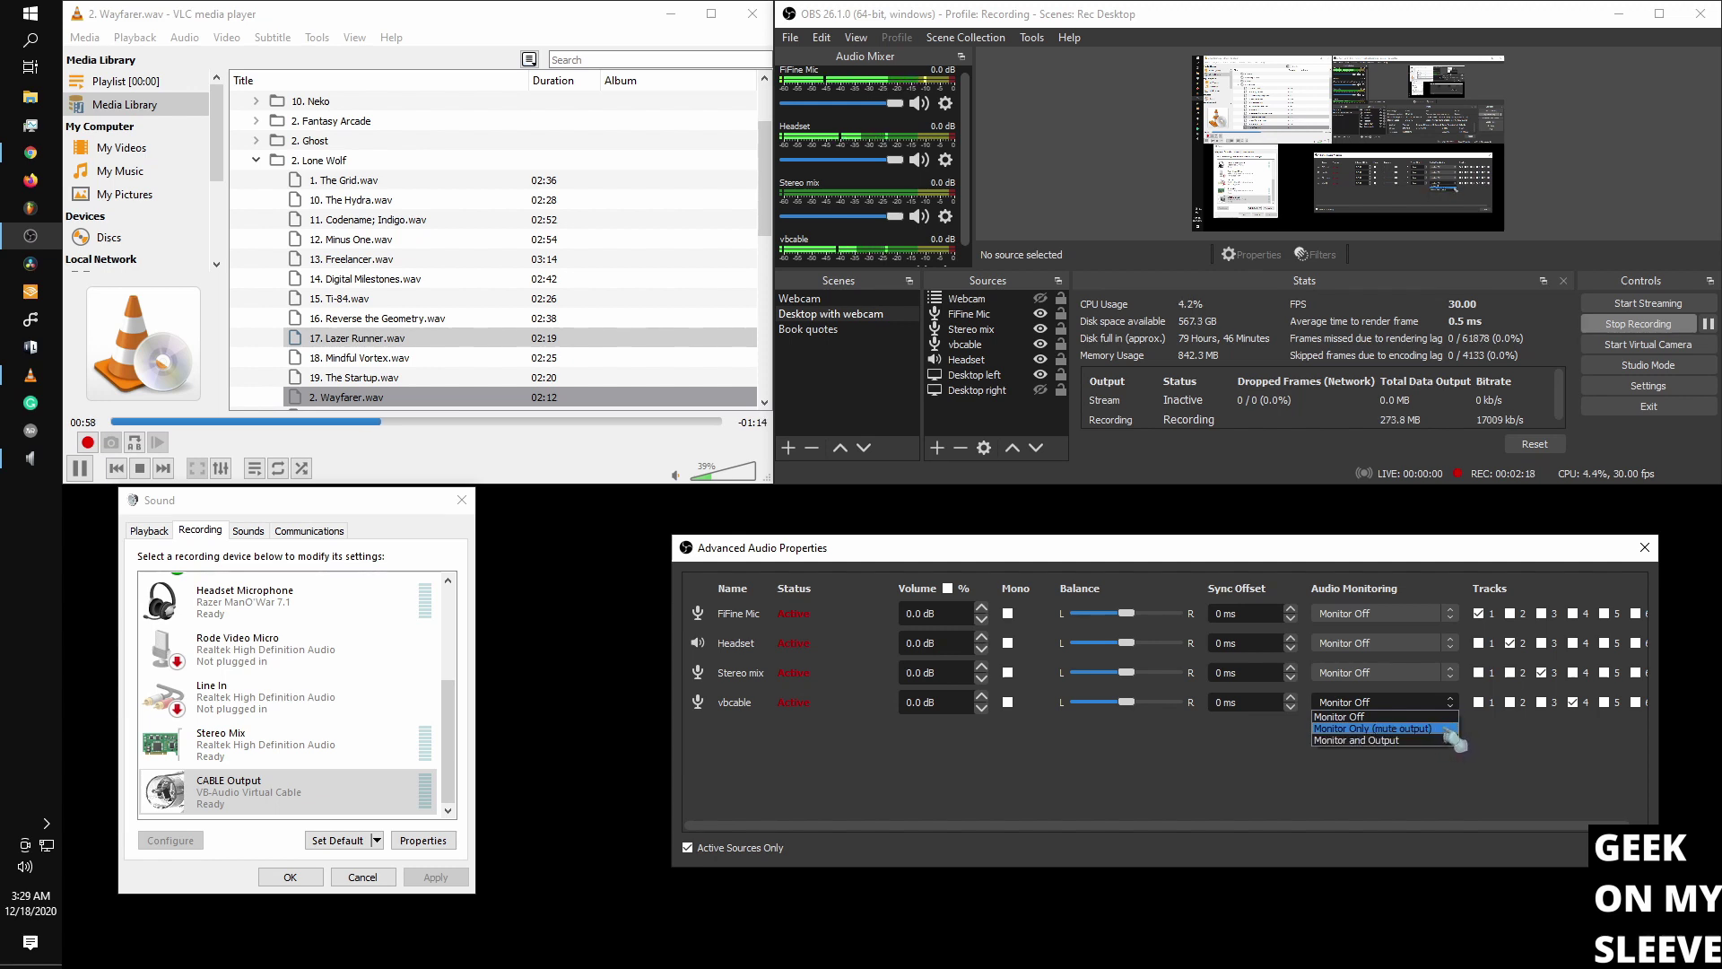
pyautogui.click(1451, 729)
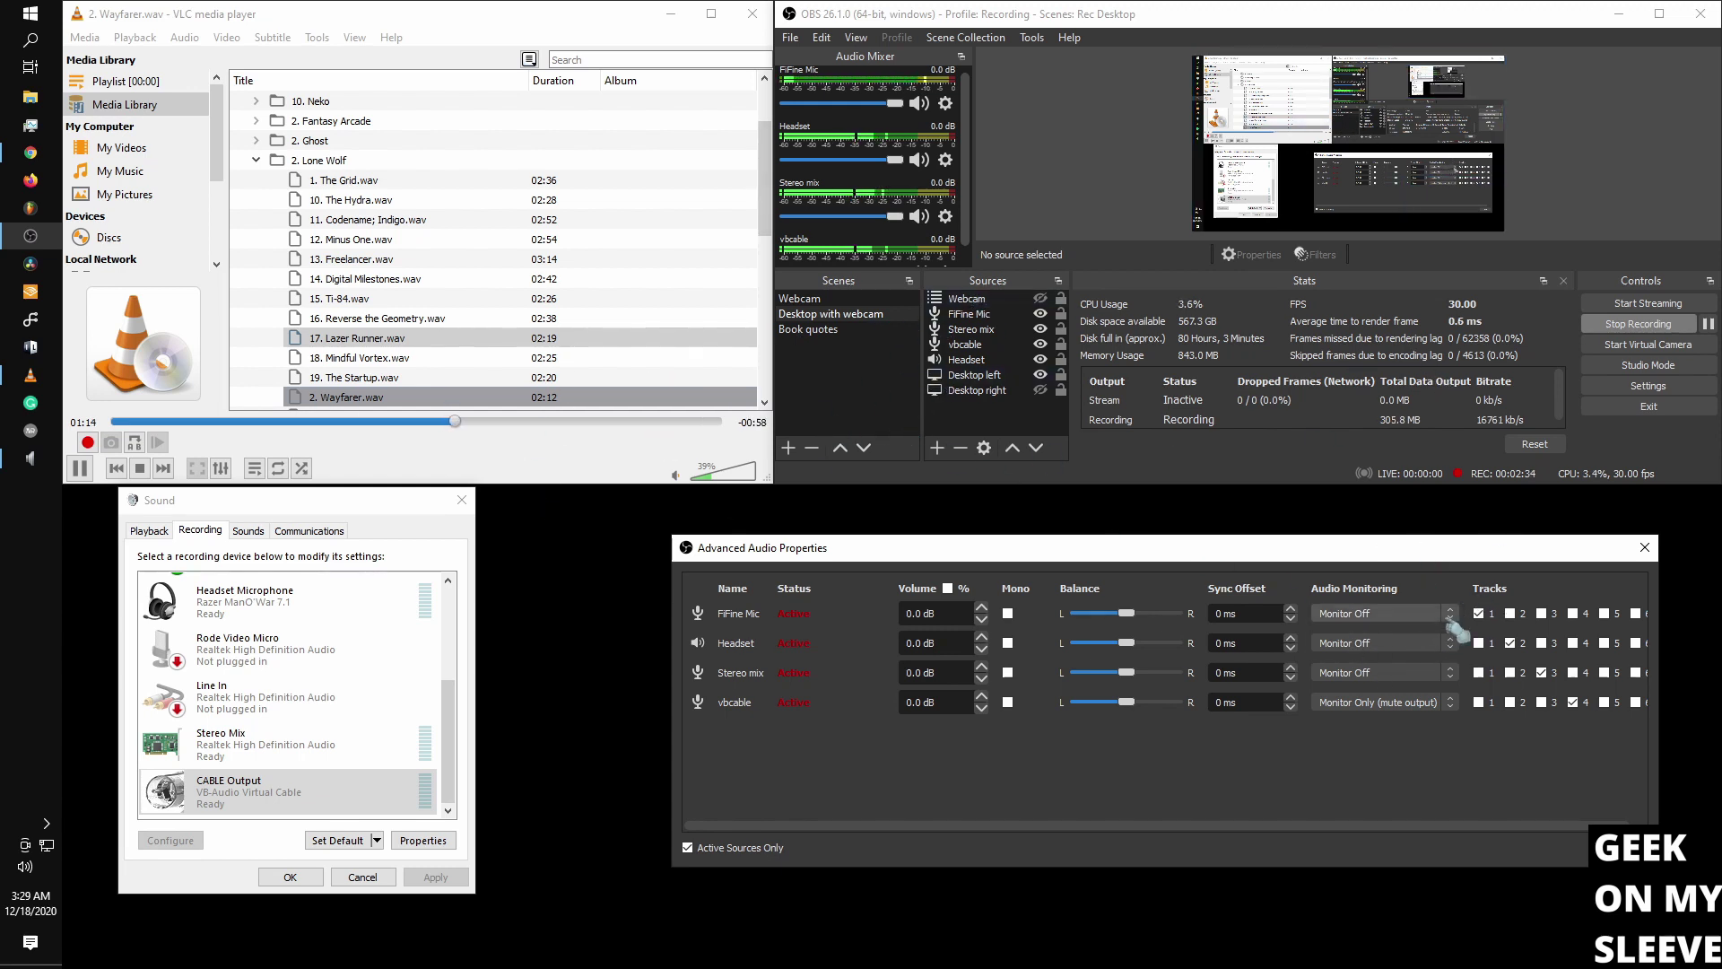
pyautogui.click(1450, 614)
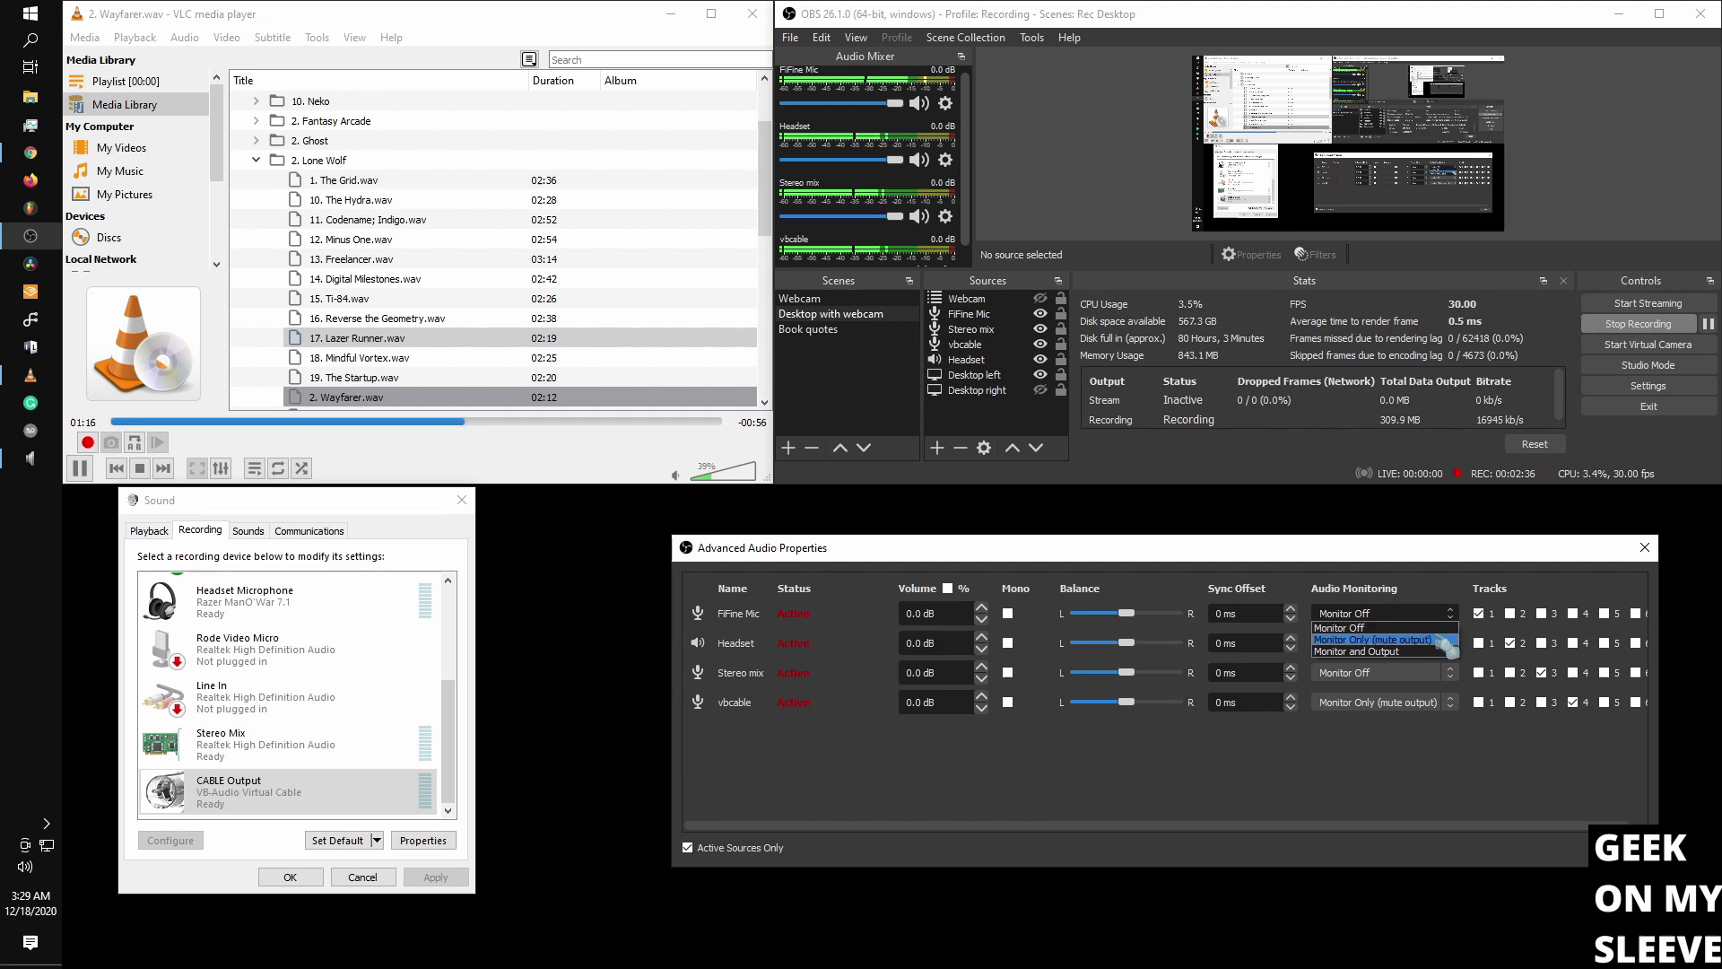
pyautogui.click(1446, 633)
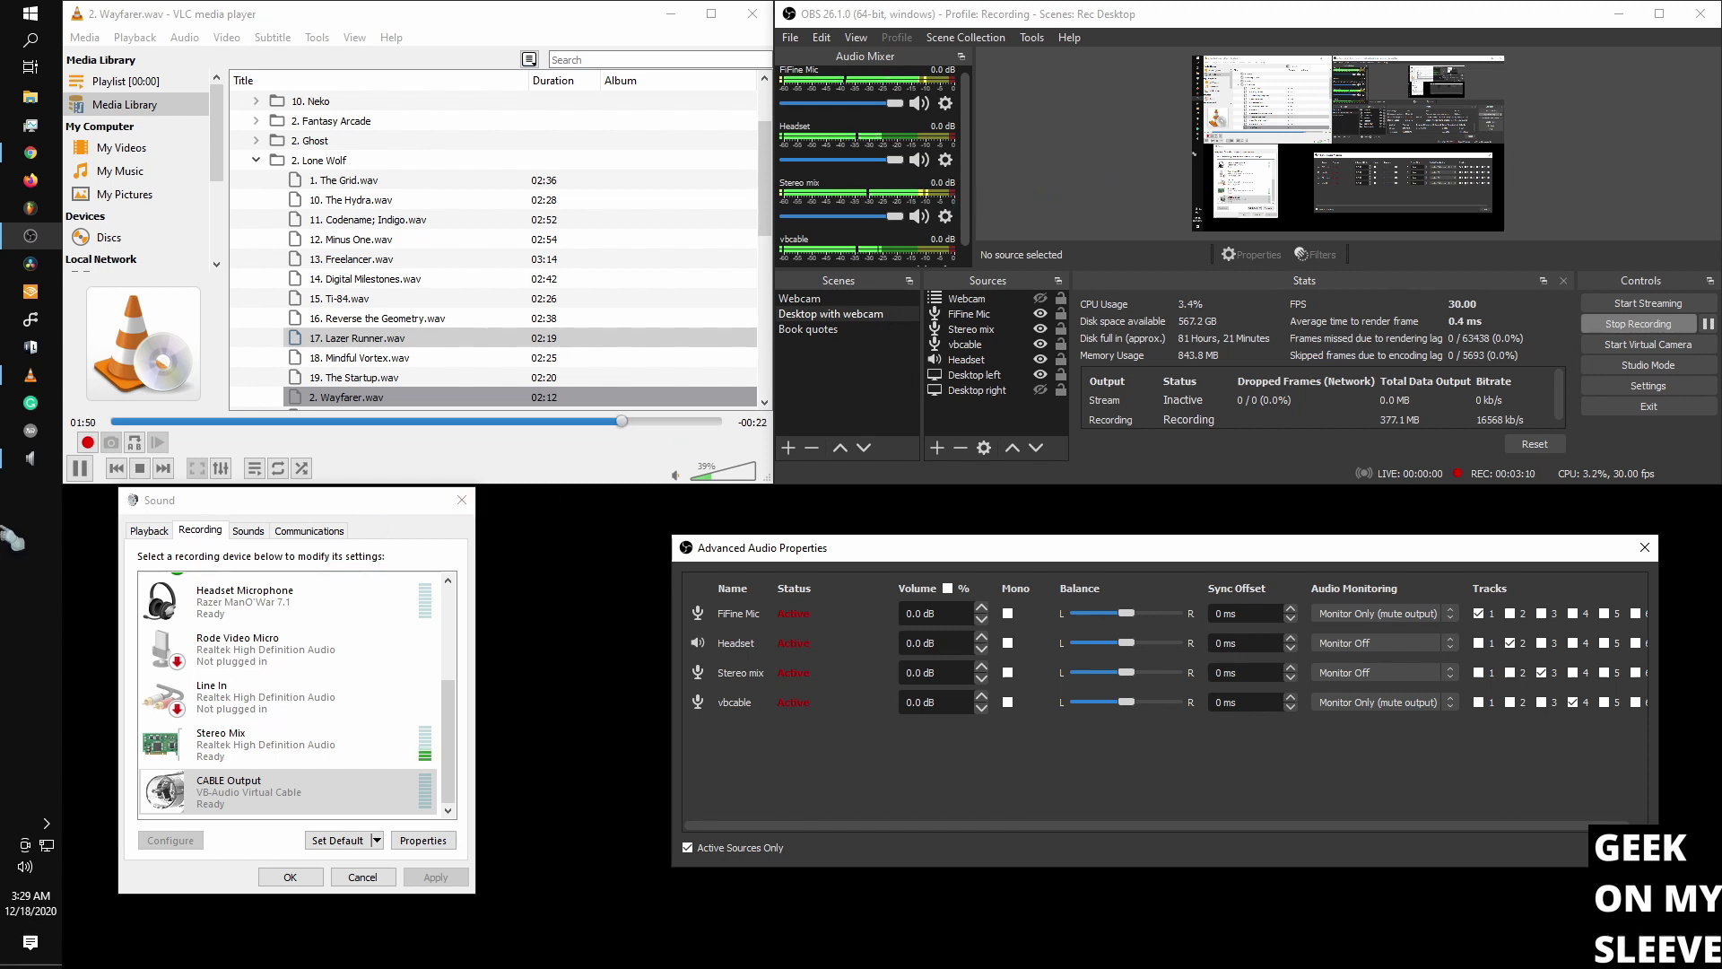
pyautogui.click(30, 462)
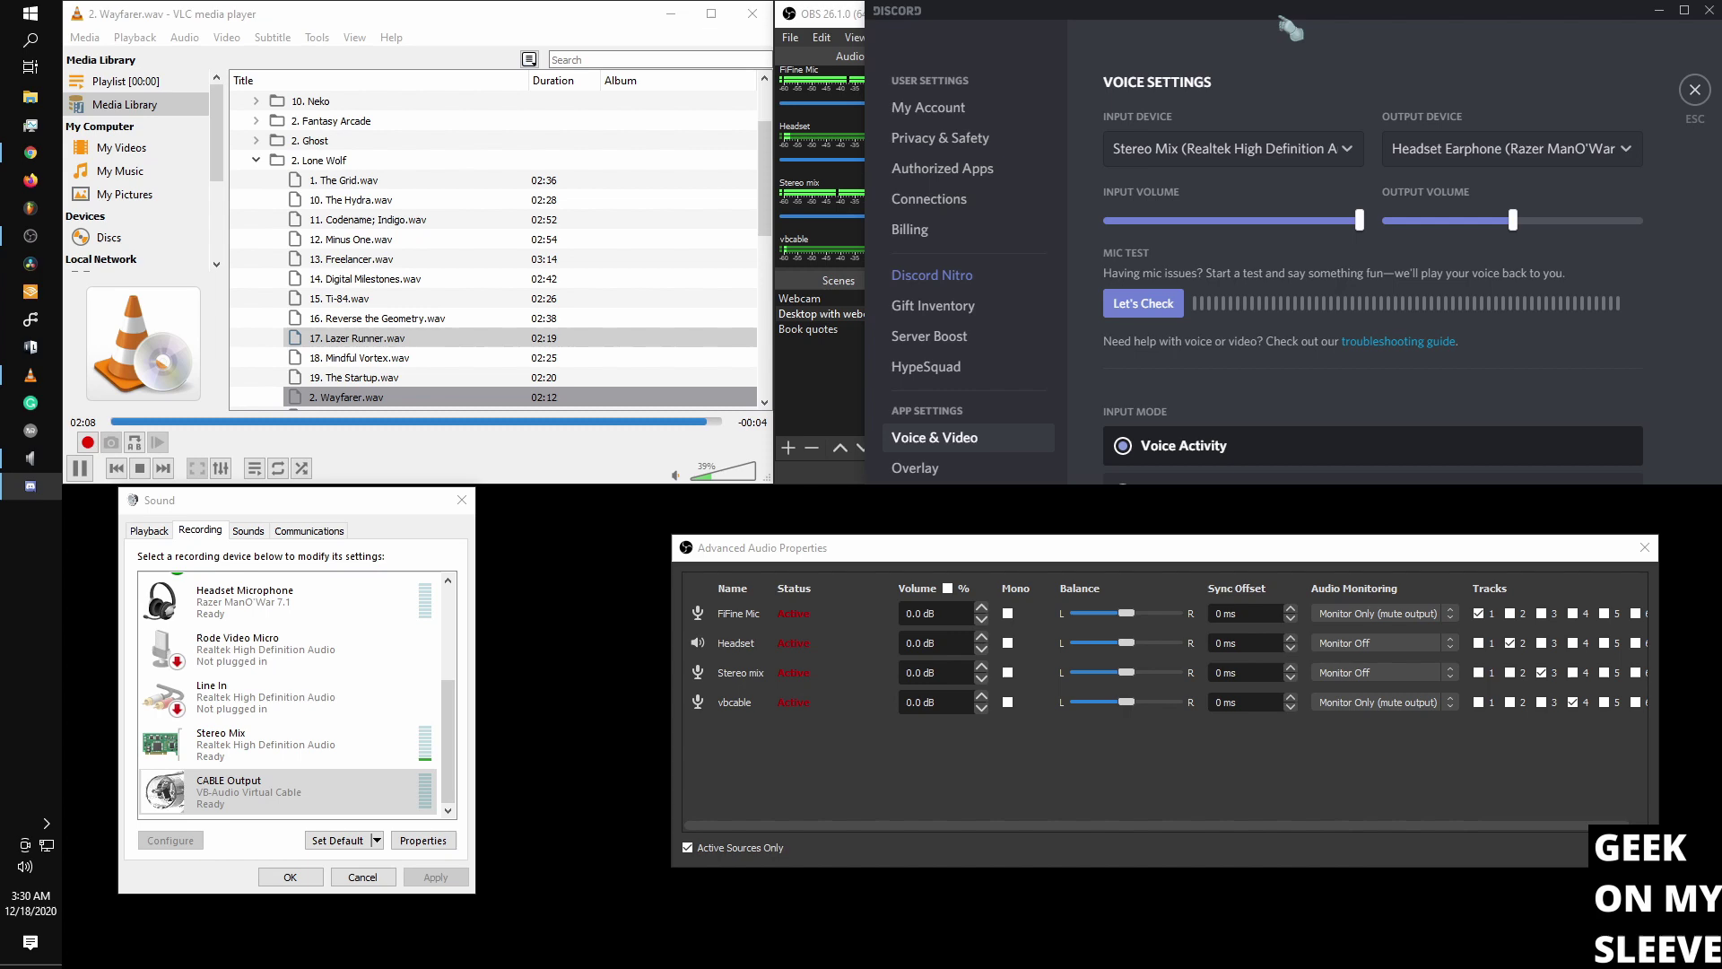
pyautogui.moveTo(1289, 30); pyautogui.dragTo(1163, 87)
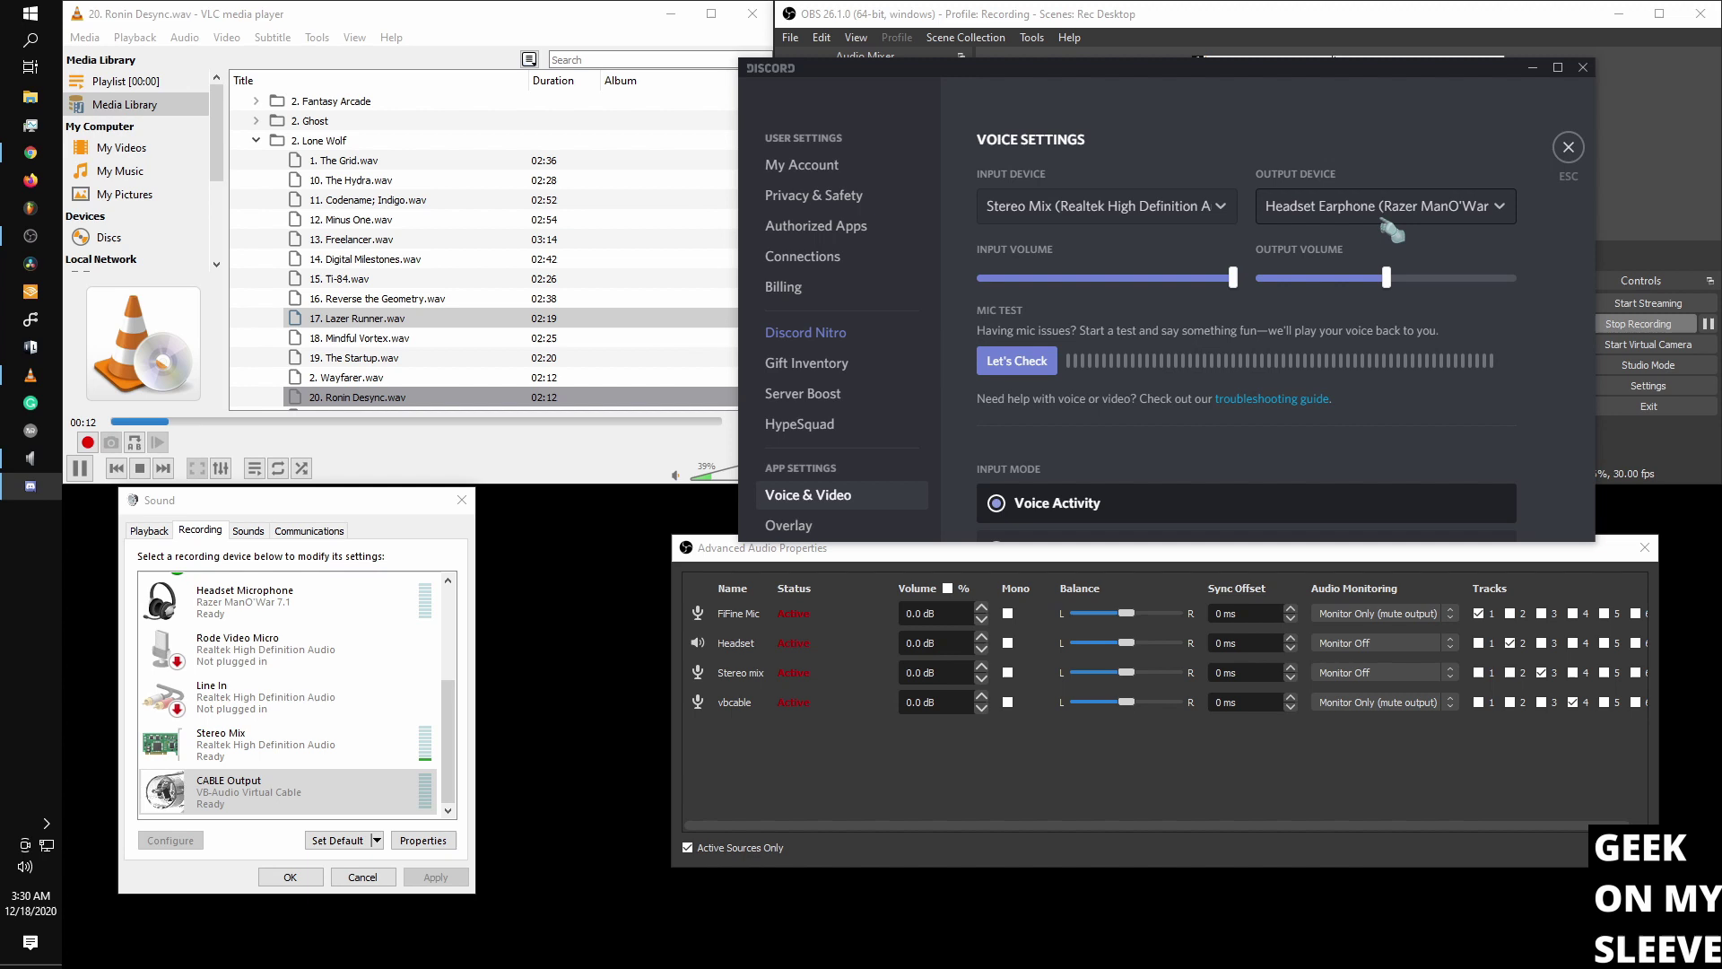
pyautogui.moveTo(1471, 73); pyautogui.dragTo(1509, 53)
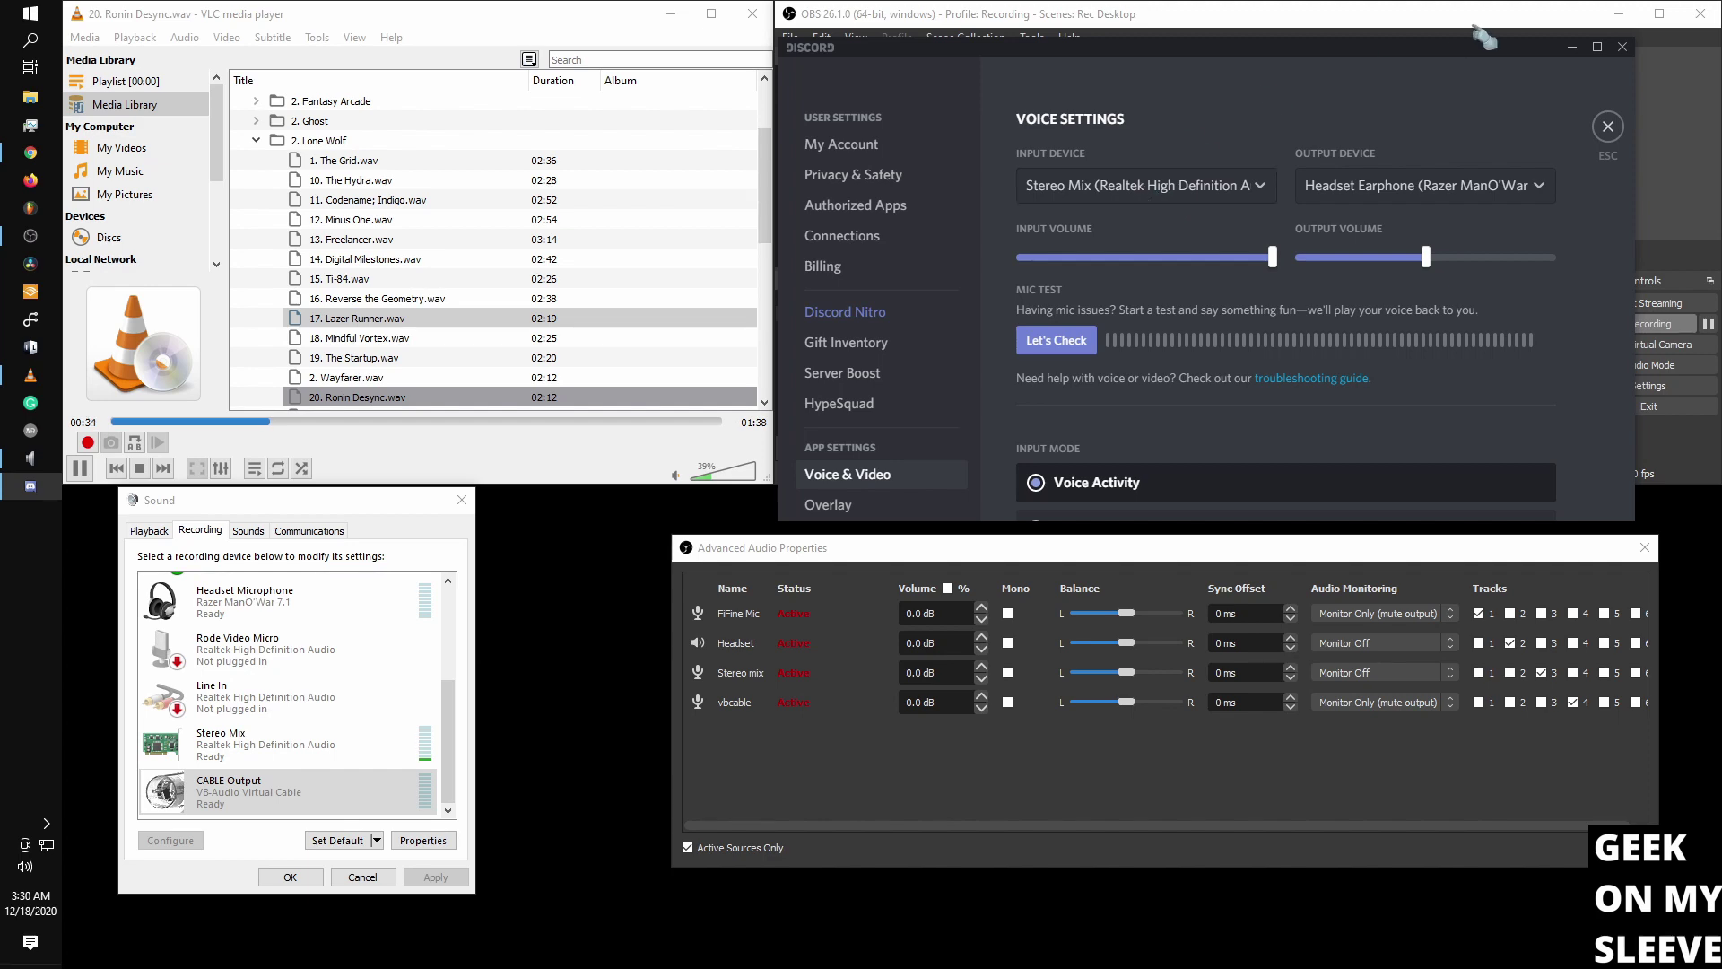
pyautogui.moveTo(1450, 59); pyautogui.dragTo(1498, 29)
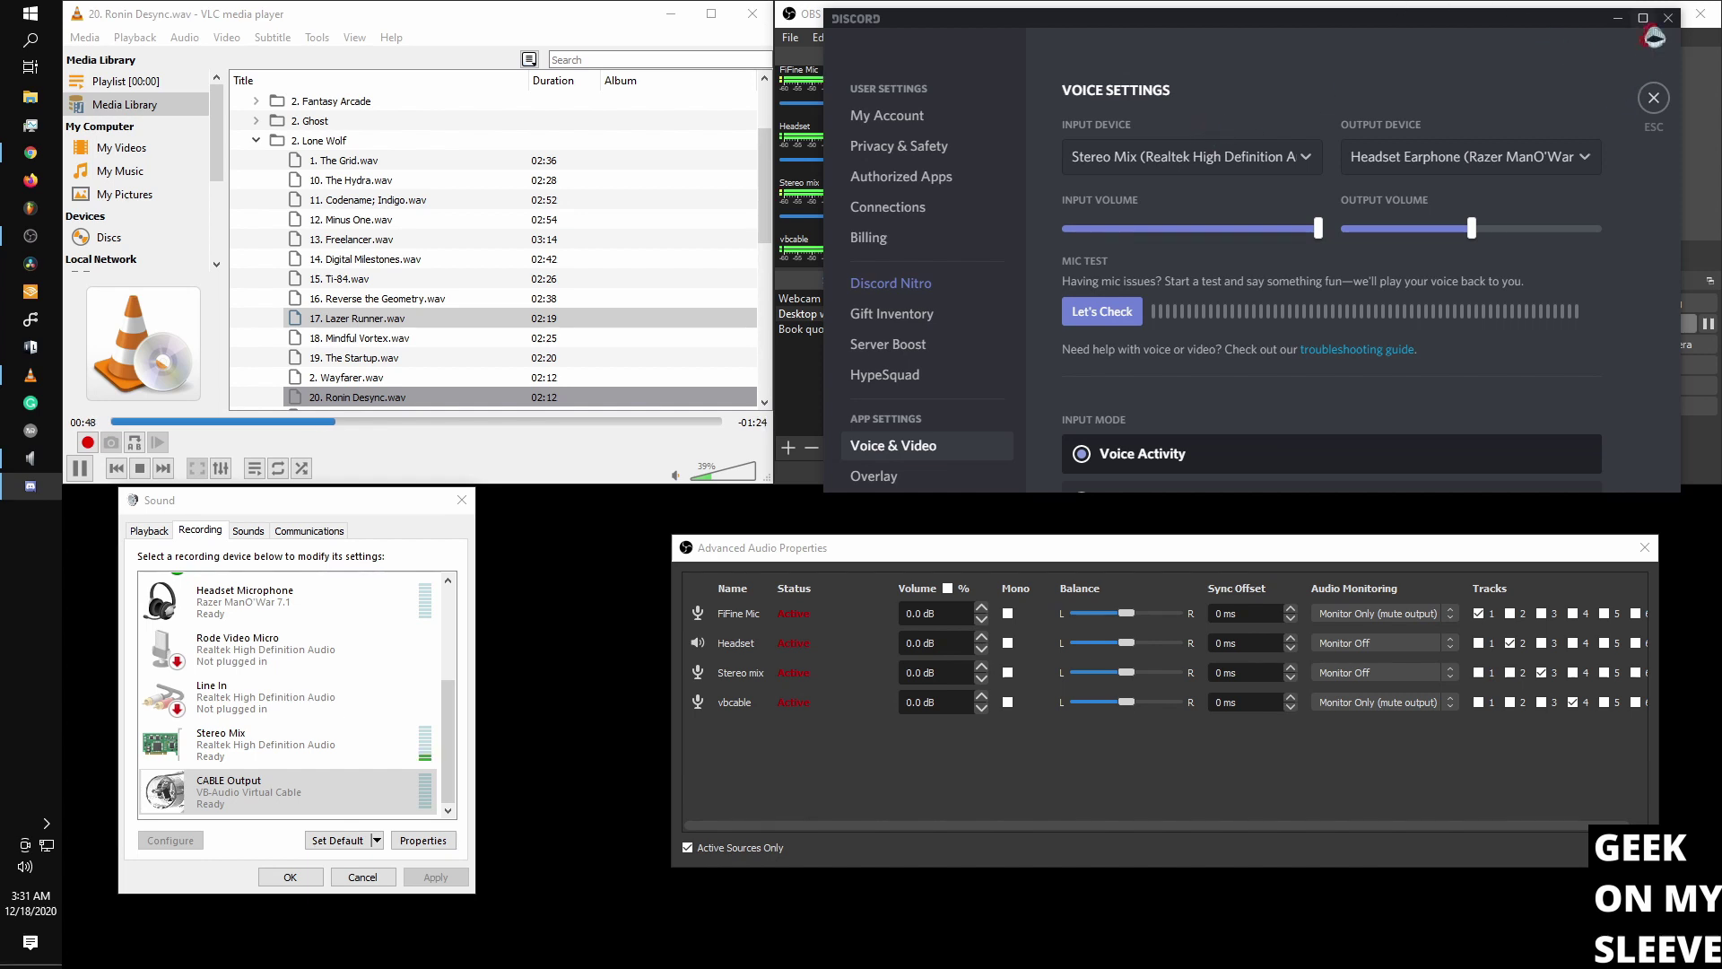
pyautogui.click(1666, 18)
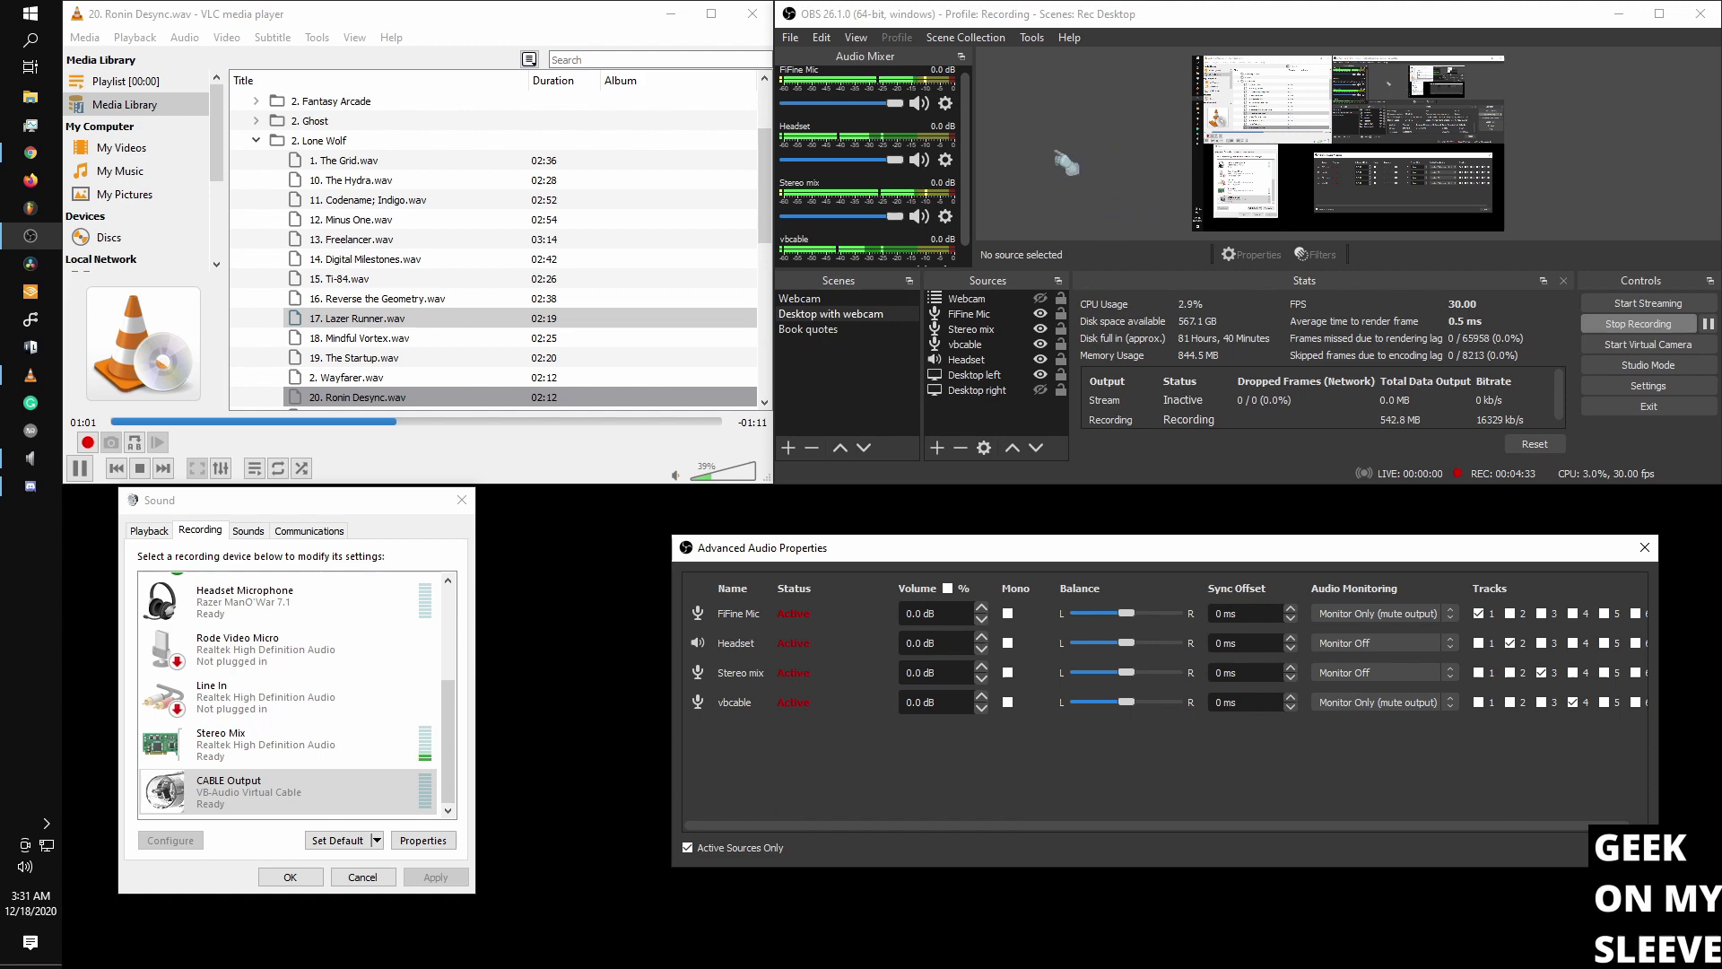
pyautogui.click(947, 105)
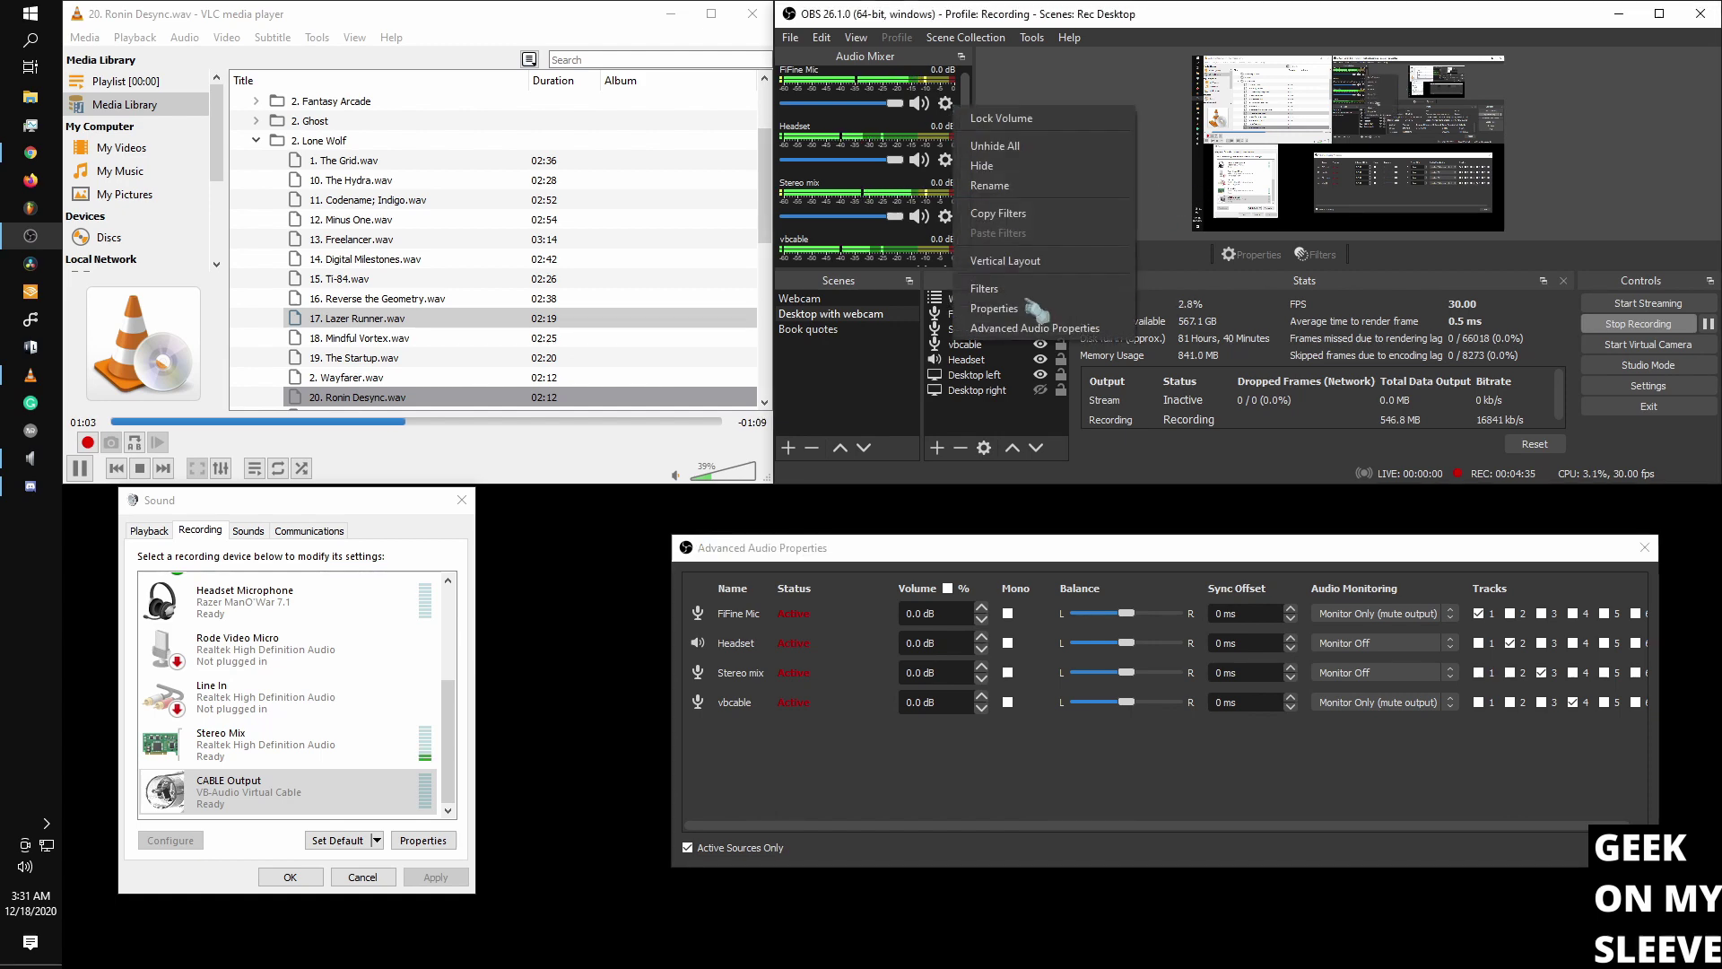
pyautogui.click(1031, 291)
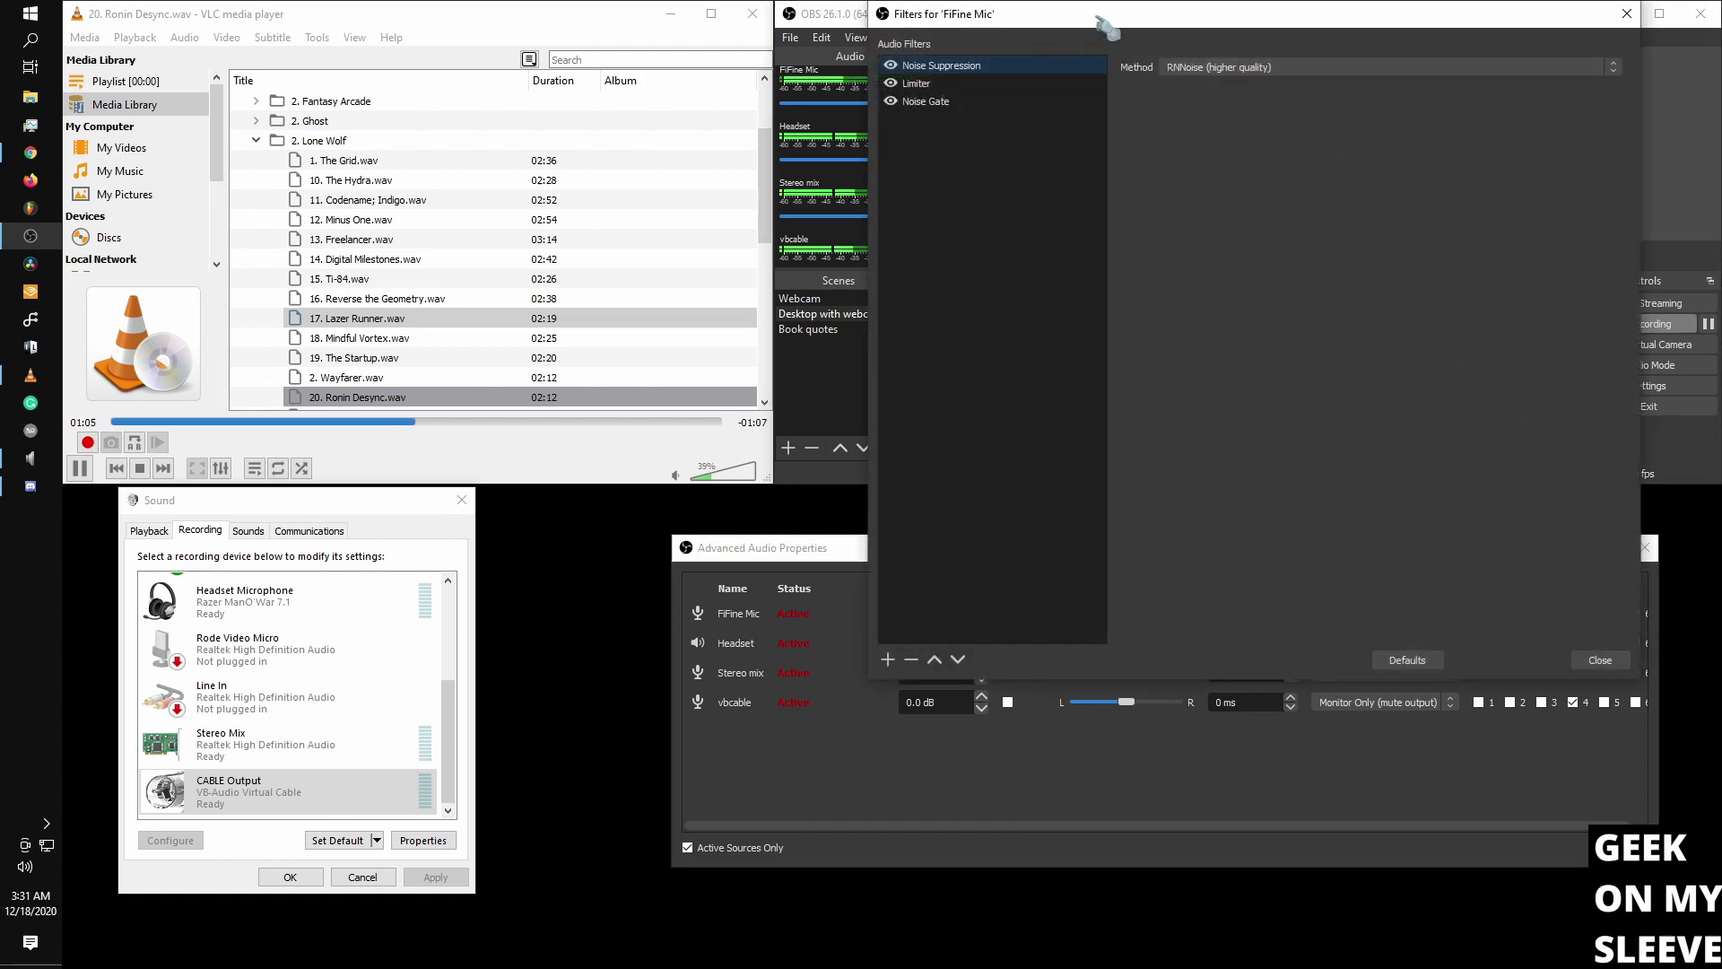
pyautogui.moveTo(1107, 23); pyautogui.dragTo(1100, 154)
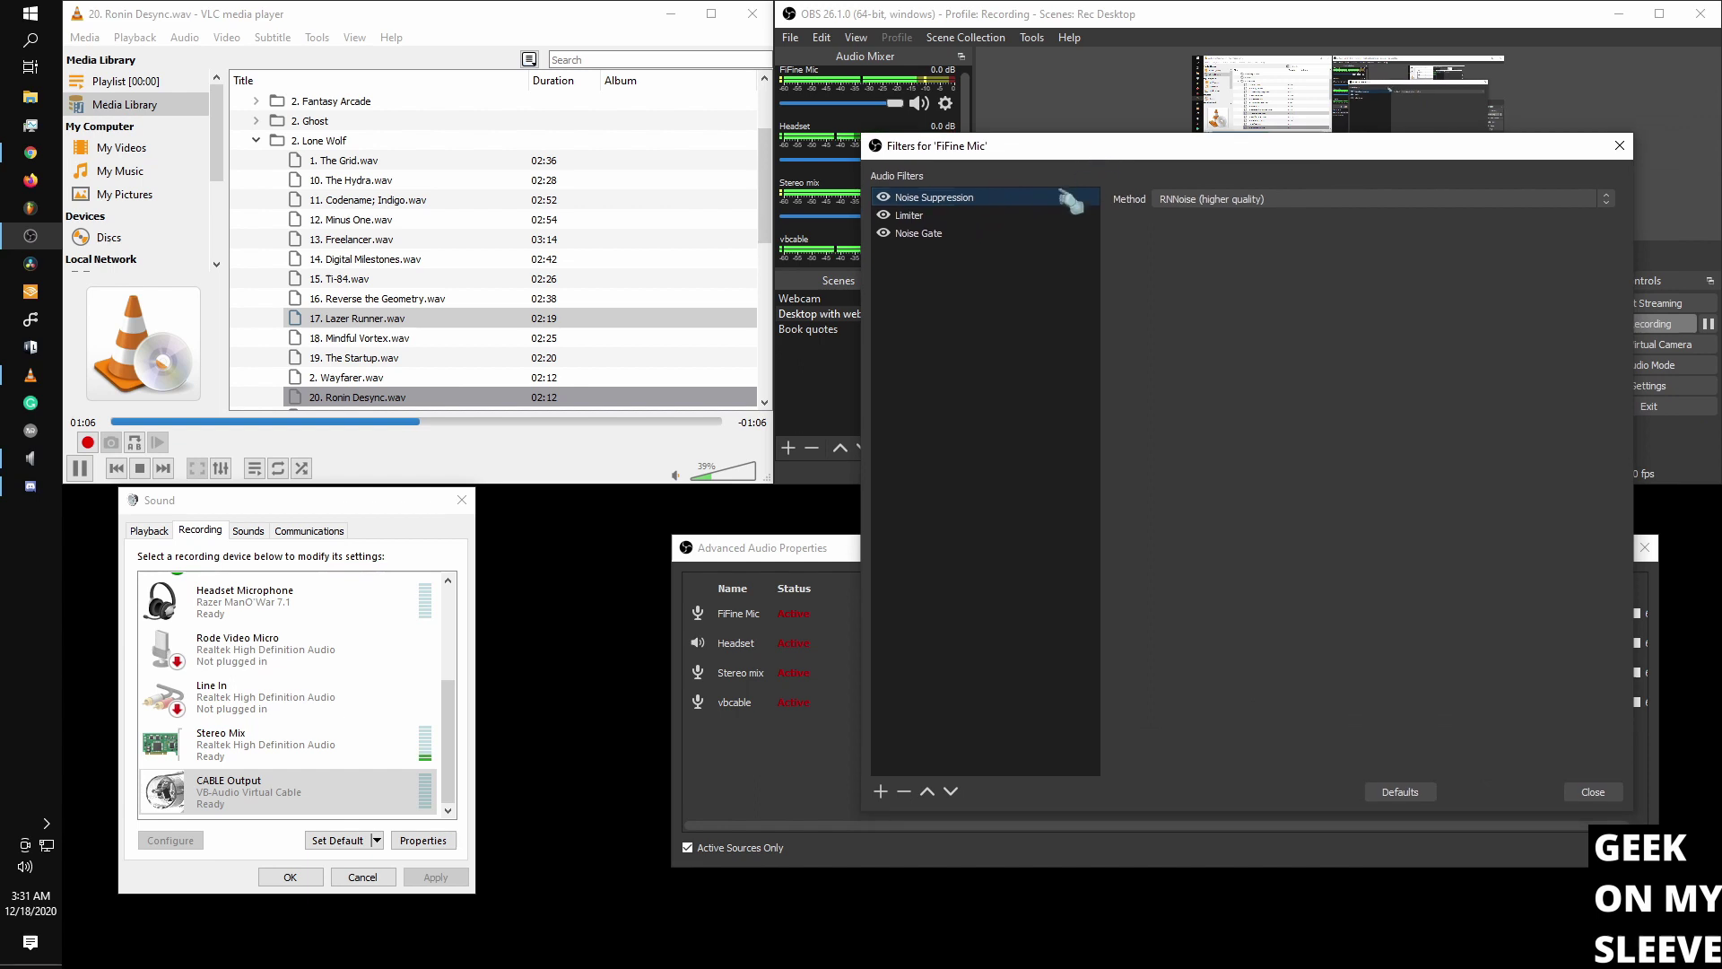
pyautogui.click(989, 233)
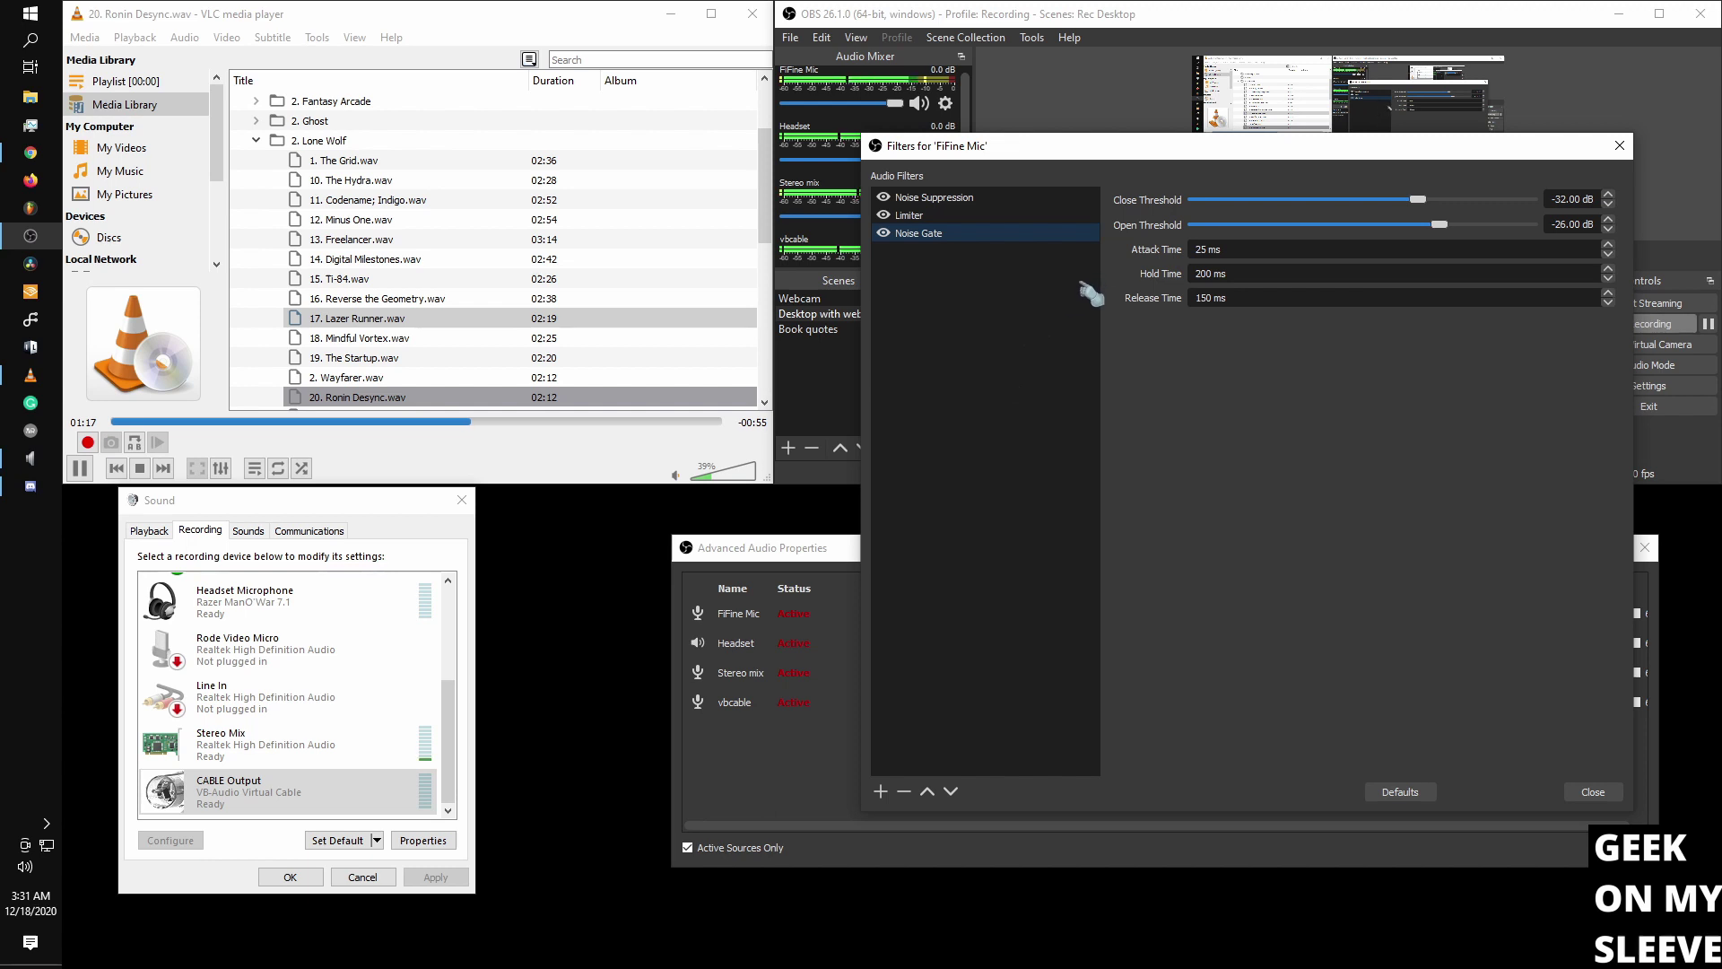
pyautogui.click(951, 218)
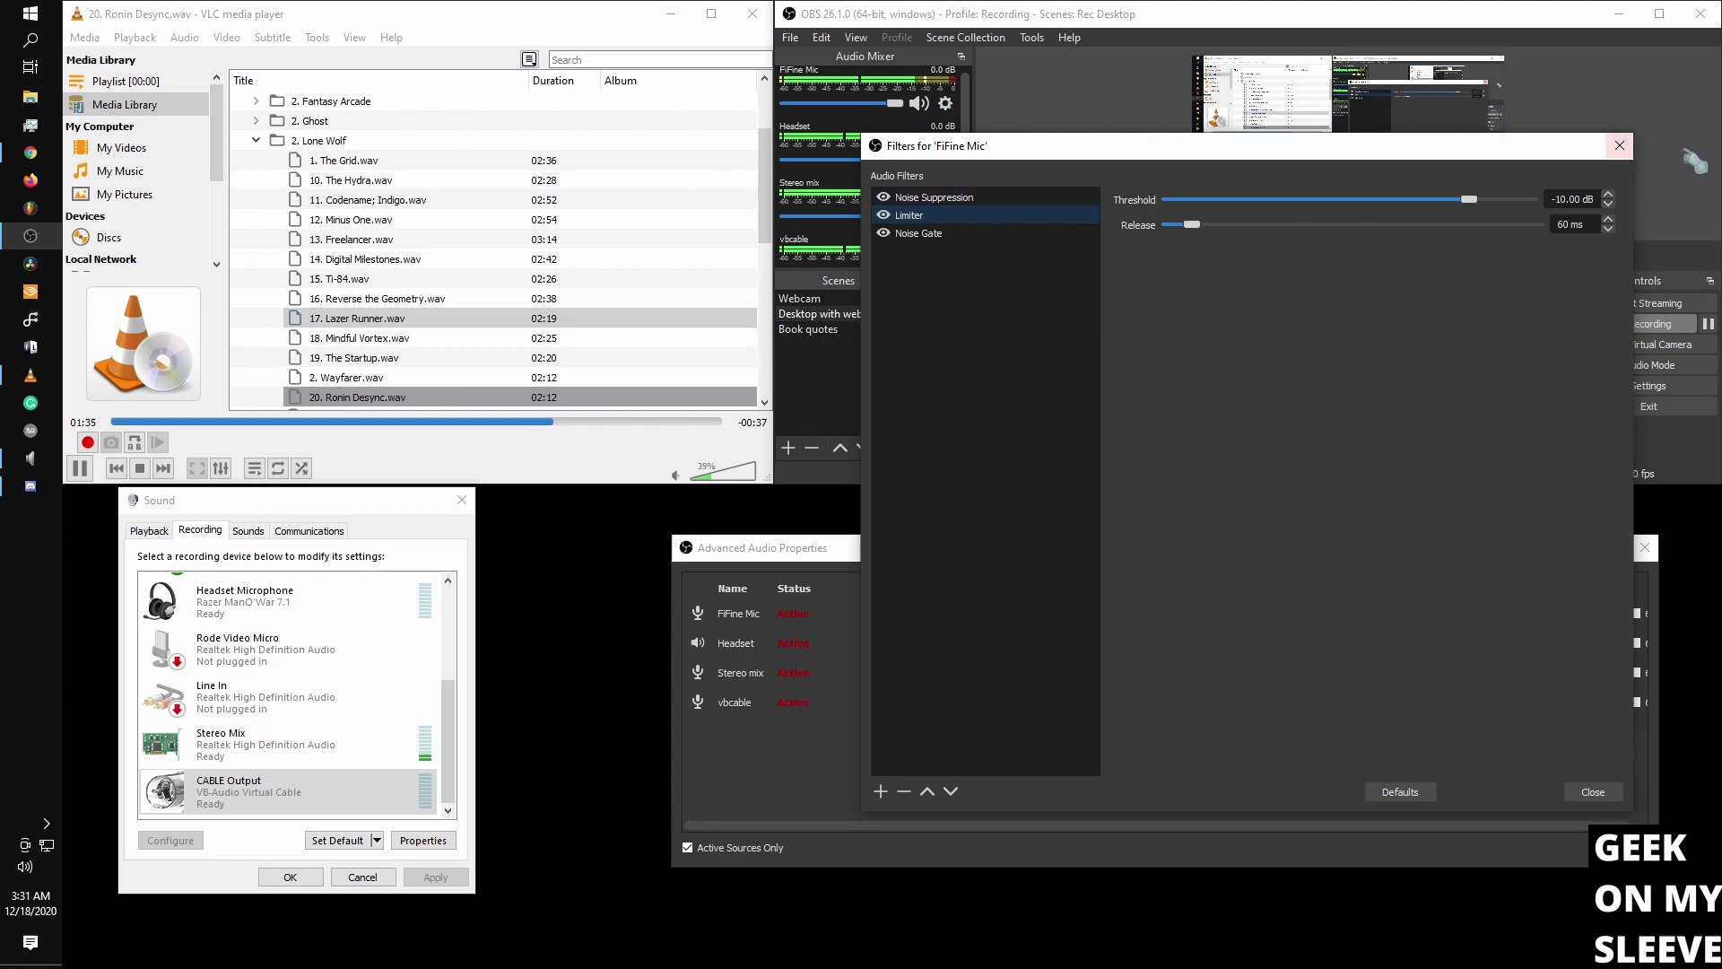
pyautogui.click(1619, 145)
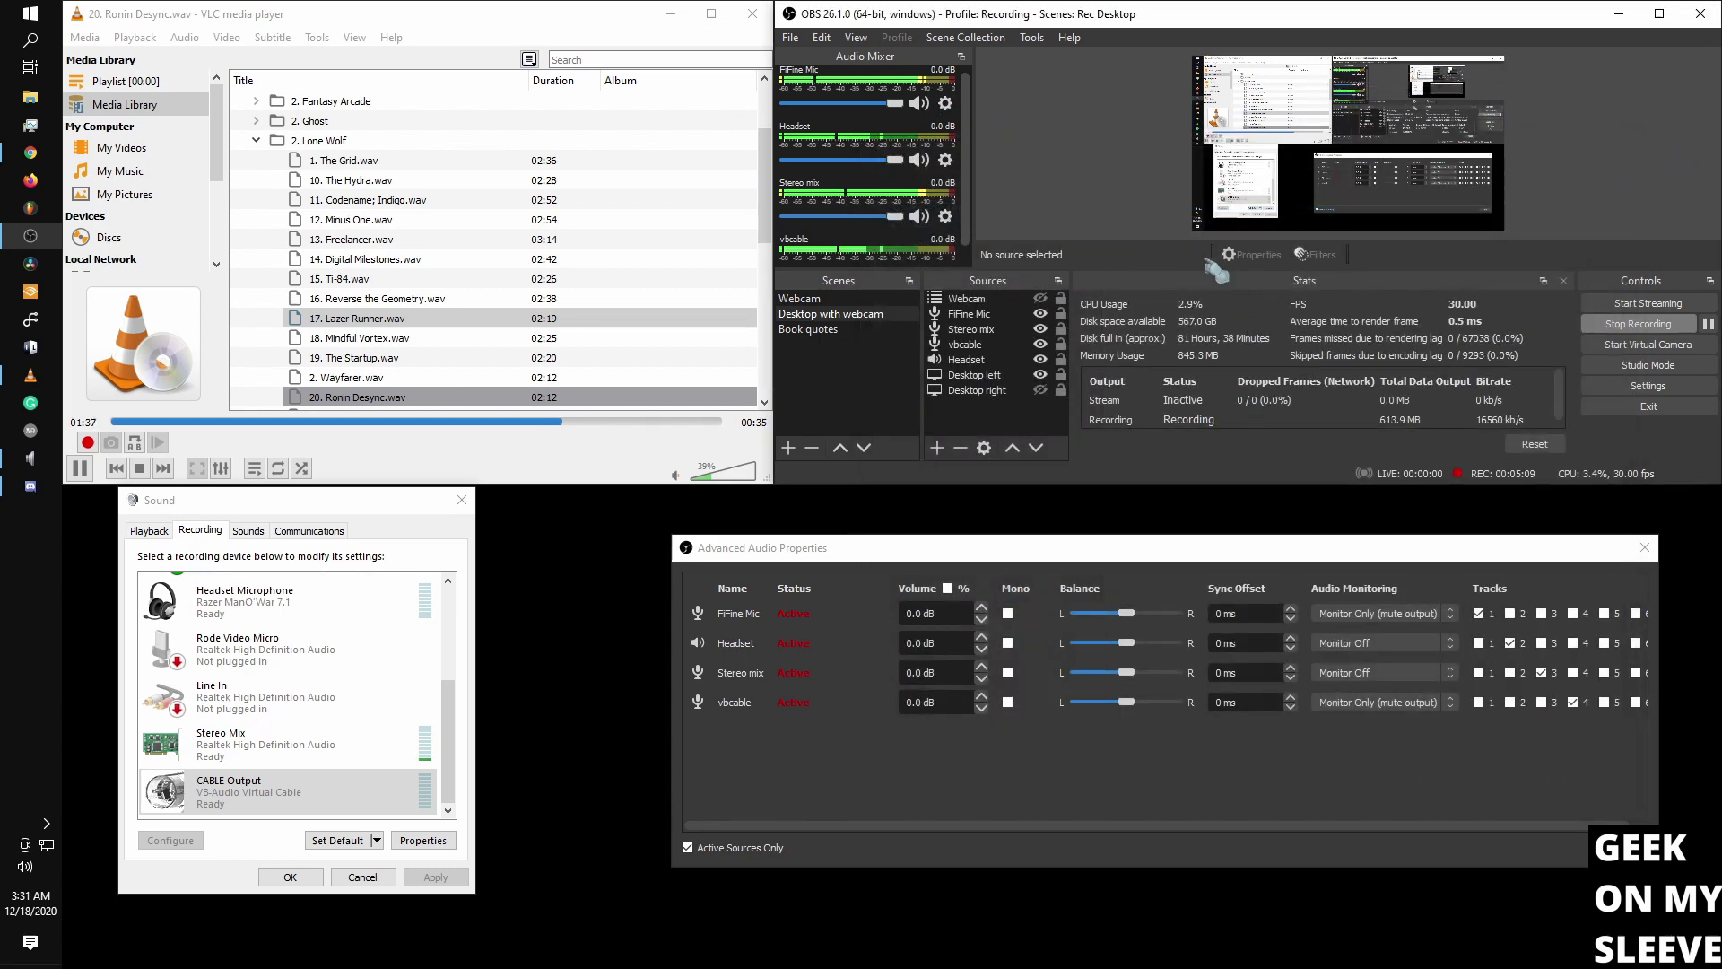